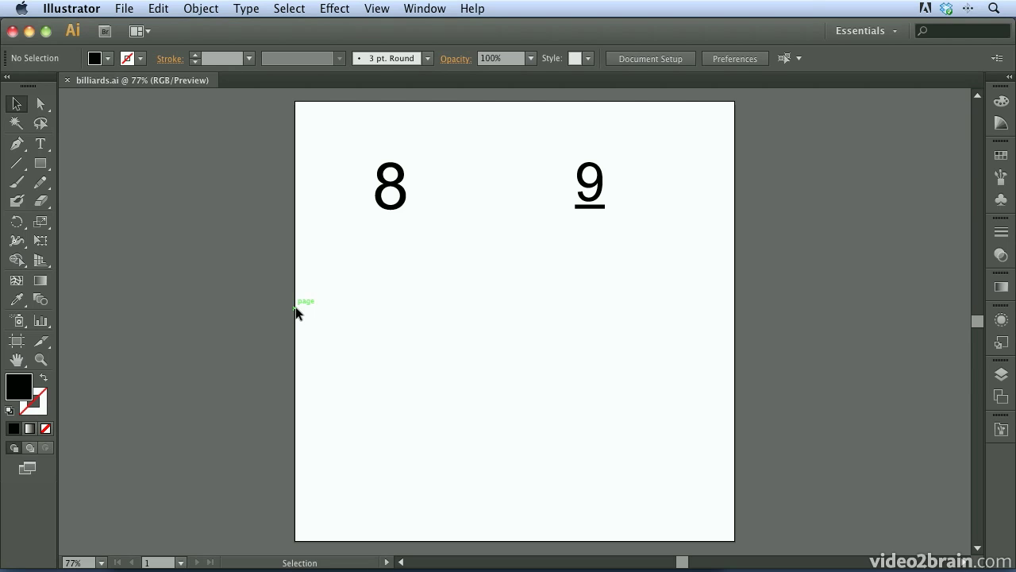
Step: Select the Ellipse tool and show rulers measured in inches
click(41, 164)
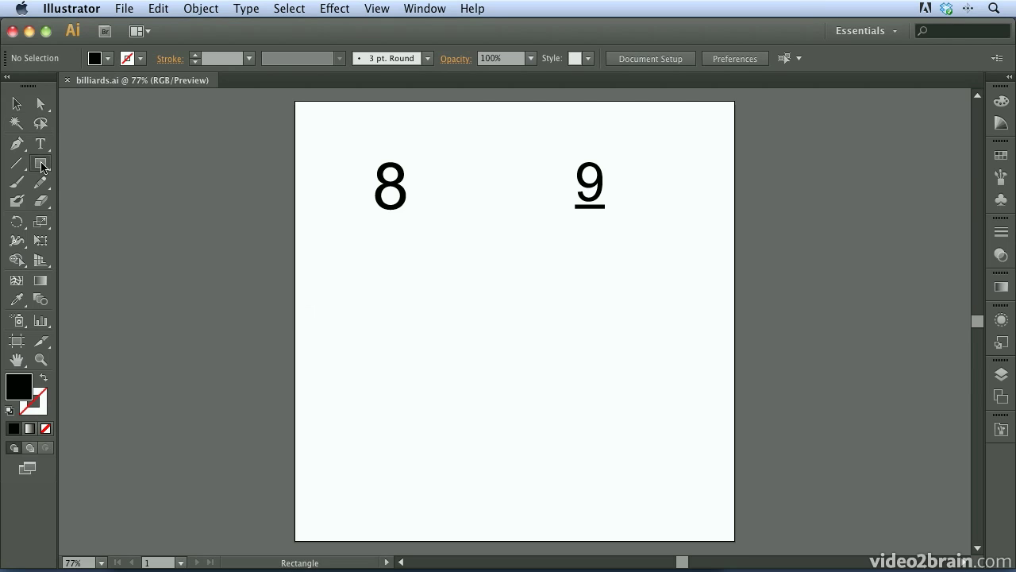
drag(41, 167, 131, 200)
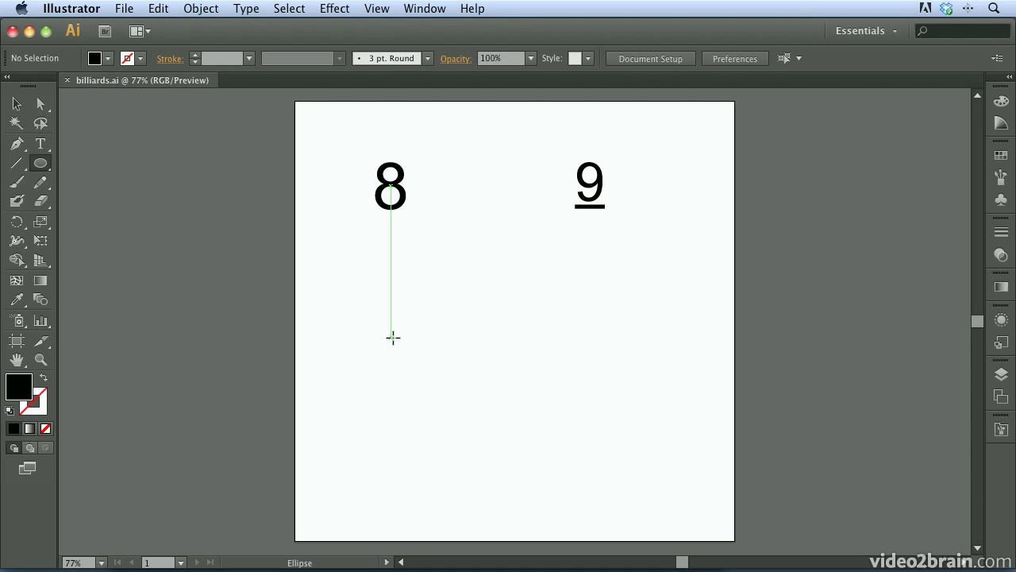
key(super+r)
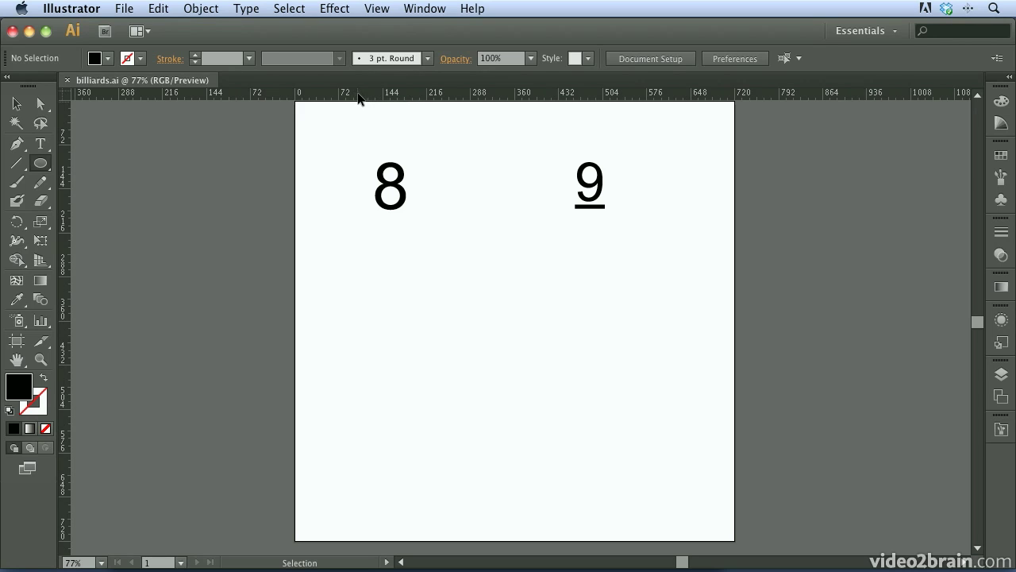
drag(360, 98, 359, 97)
right_click(359, 98)
click(390, 138)
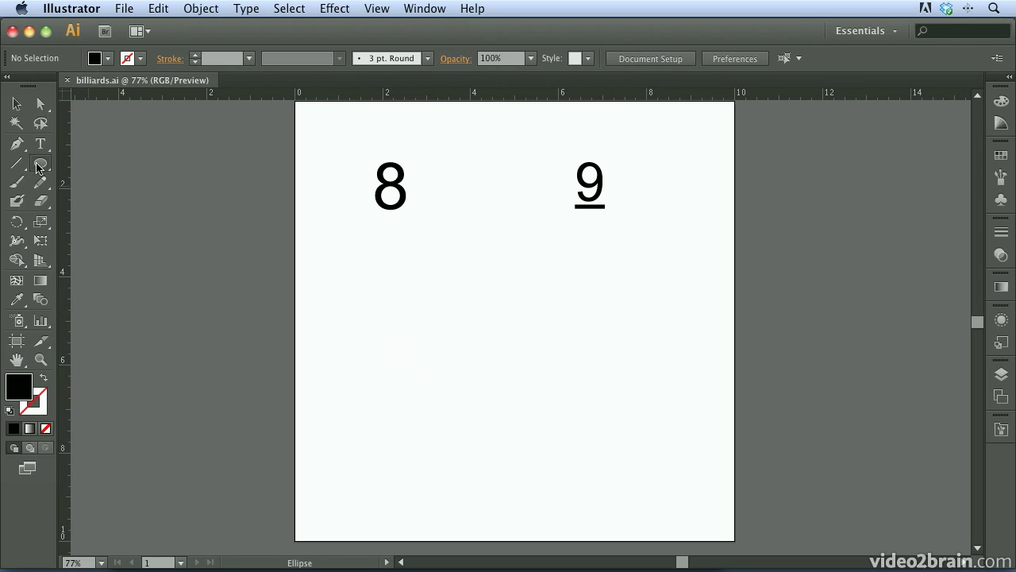
Step: Create a 4 in × 4 in circle and move it up and left below the 8
click(383, 380)
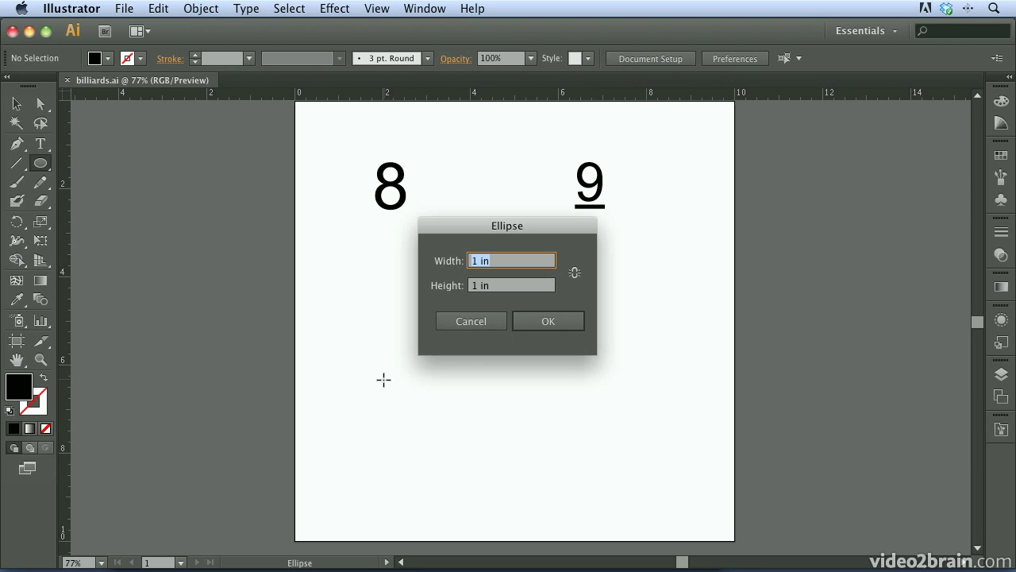
text(4)
key(Tab)
text(4)
key(Tab)
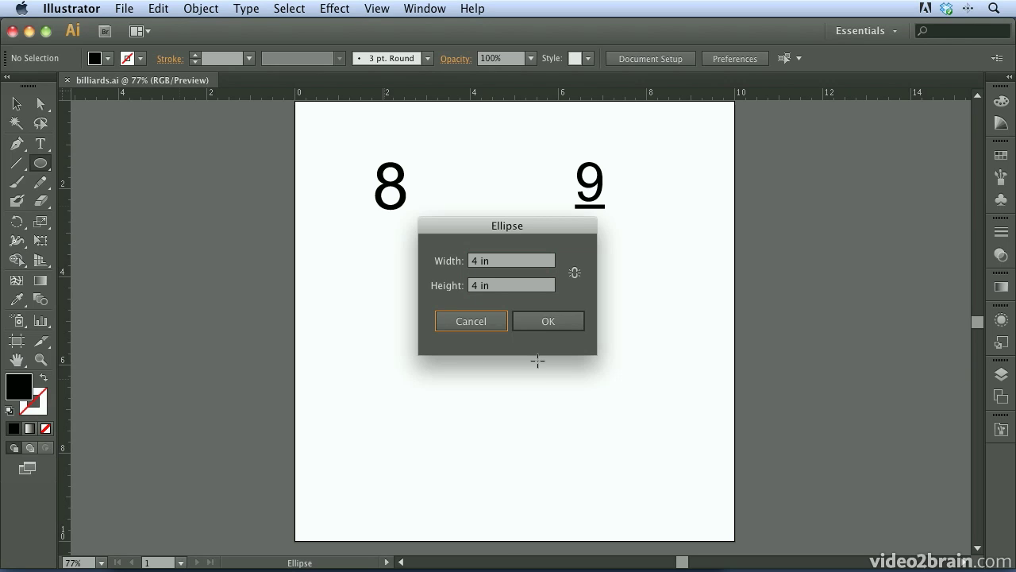
click(546, 324)
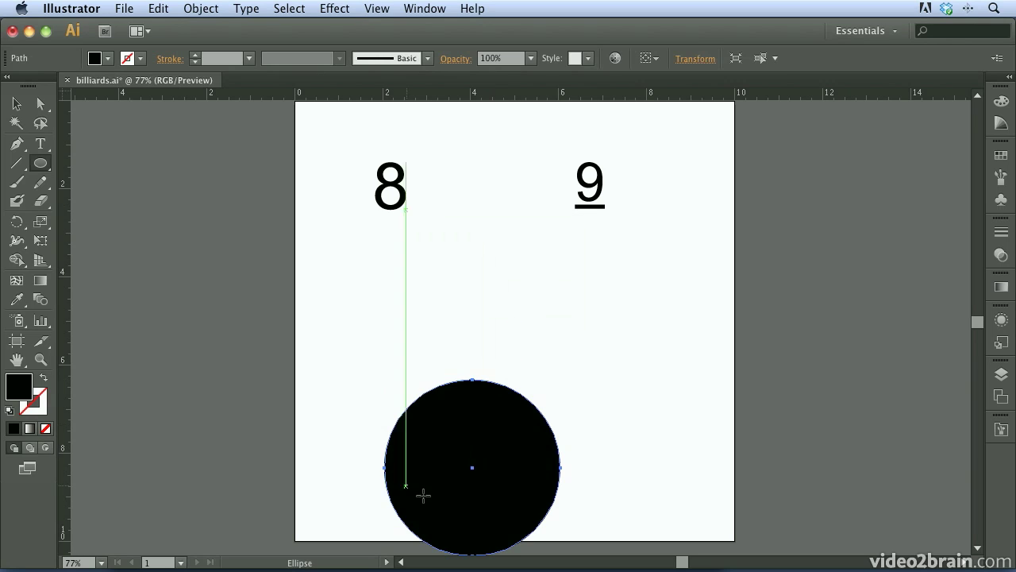
key(v)
drag(455, 428, 401, 371)
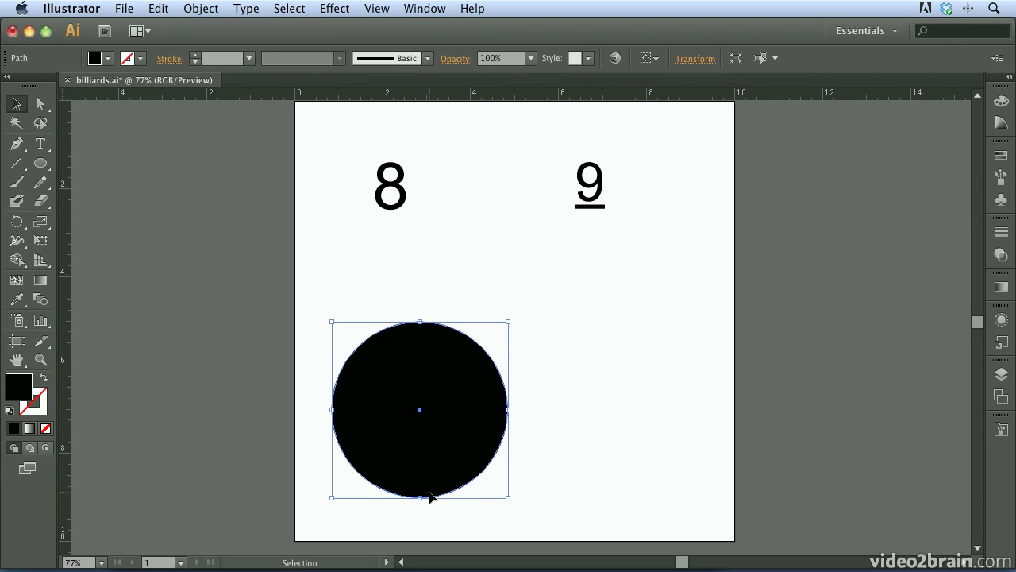
Step: Cut the circle at its top and bottom points with Scissors and delete the right half
drag(41, 201, 109, 217)
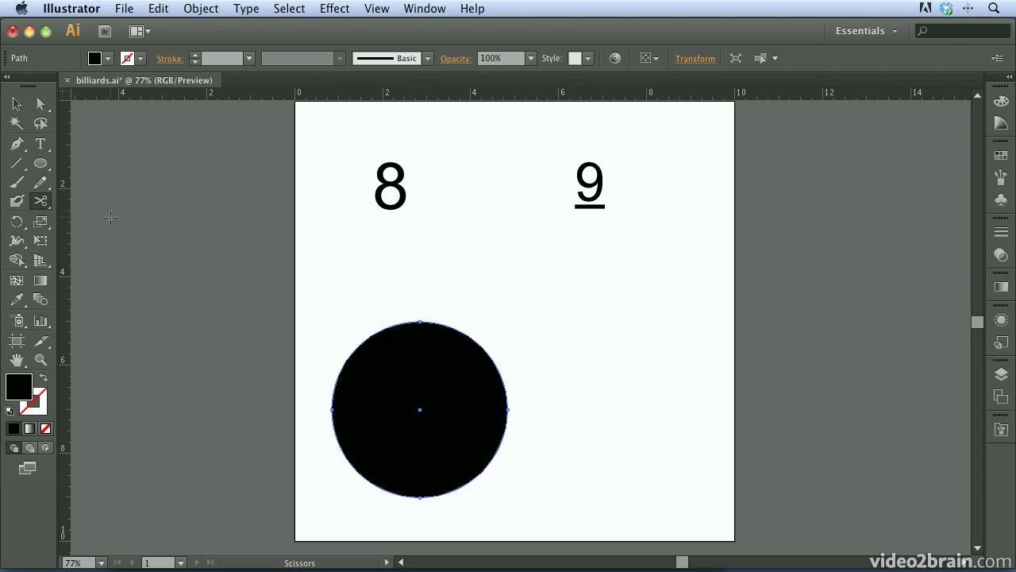
click(420, 320)
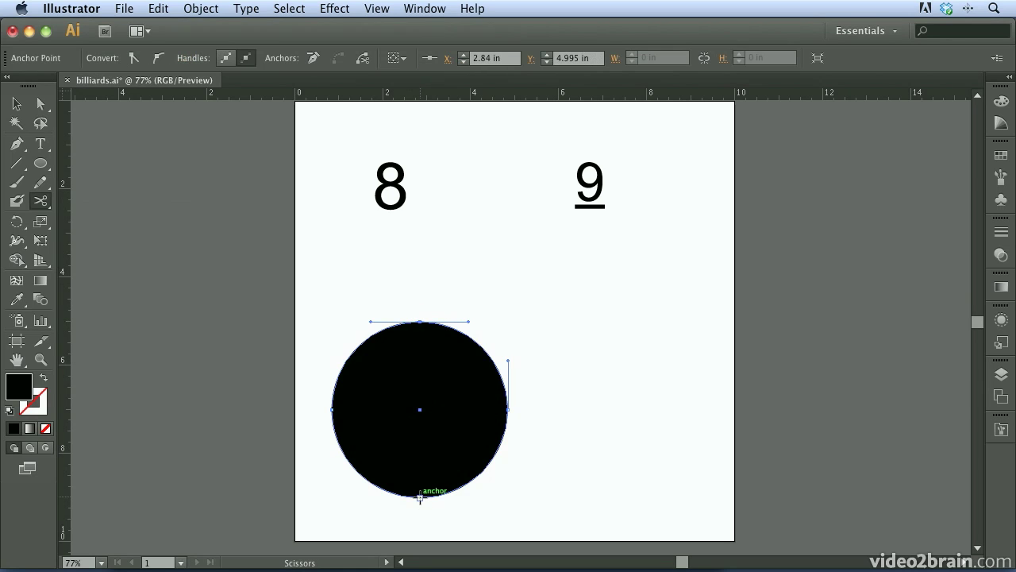
click(420, 496)
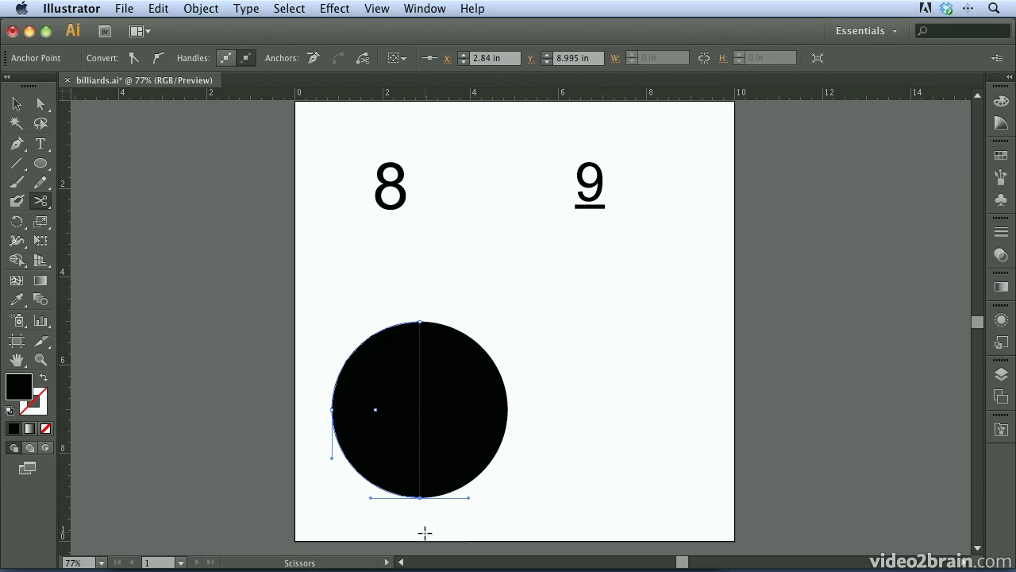
key(v)
click(442, 406)
click(462, 401)
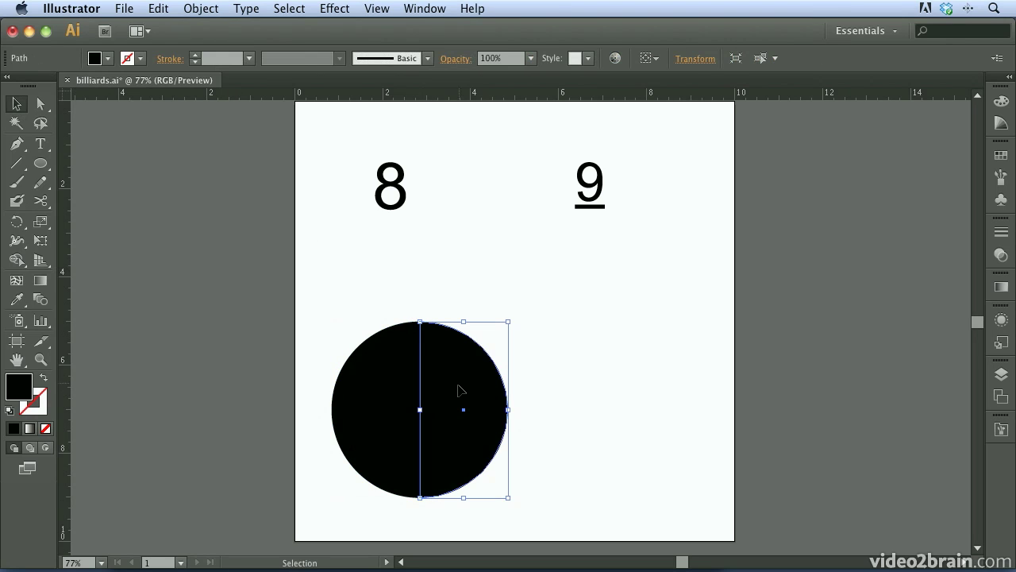
key(Delete)
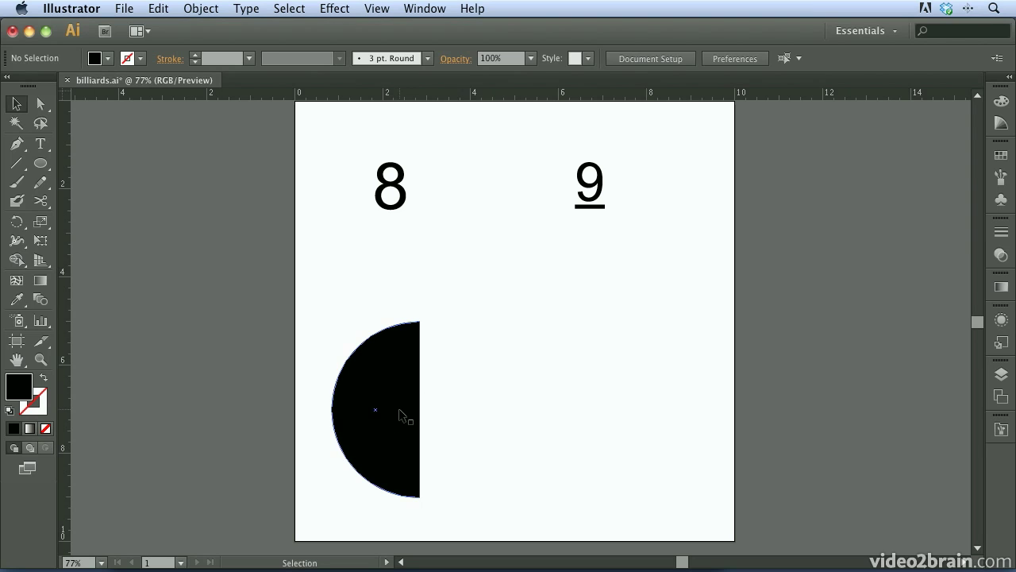
Step: Option-drag a copy of the half-circle under the 9, then reselect the left half
click(370, 454)
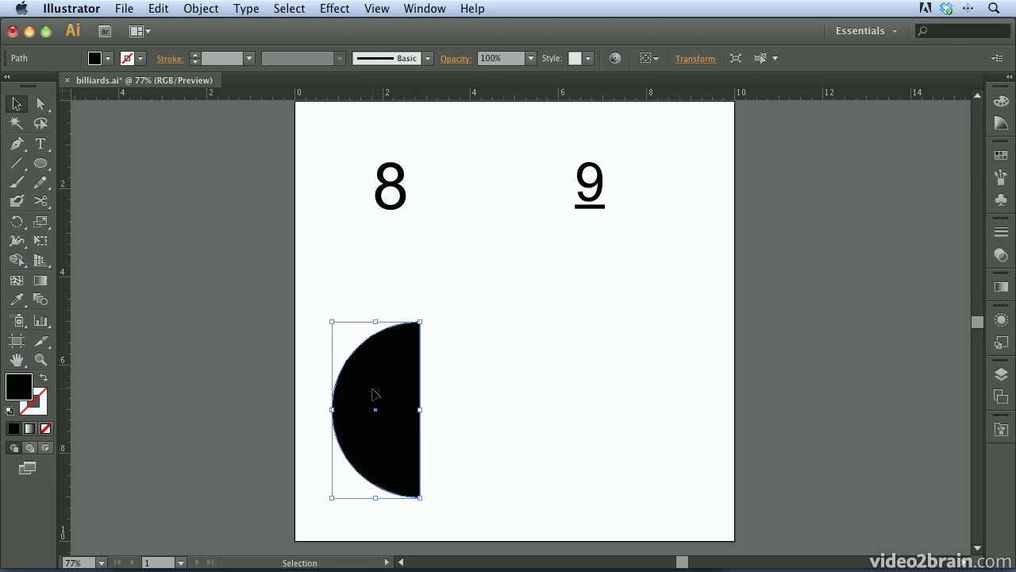
drag(376, 374, 582, 378)
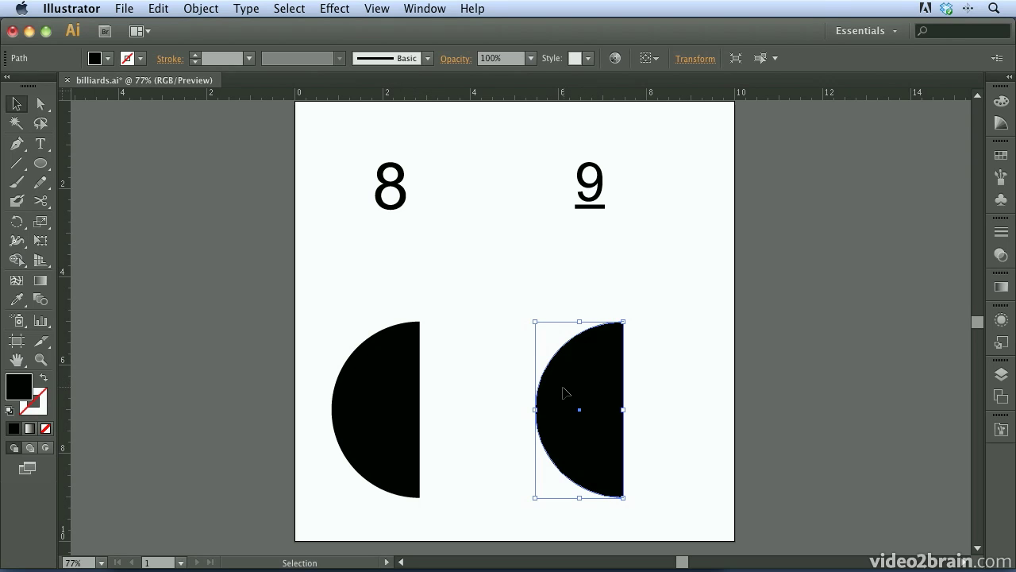
click(356, 392)
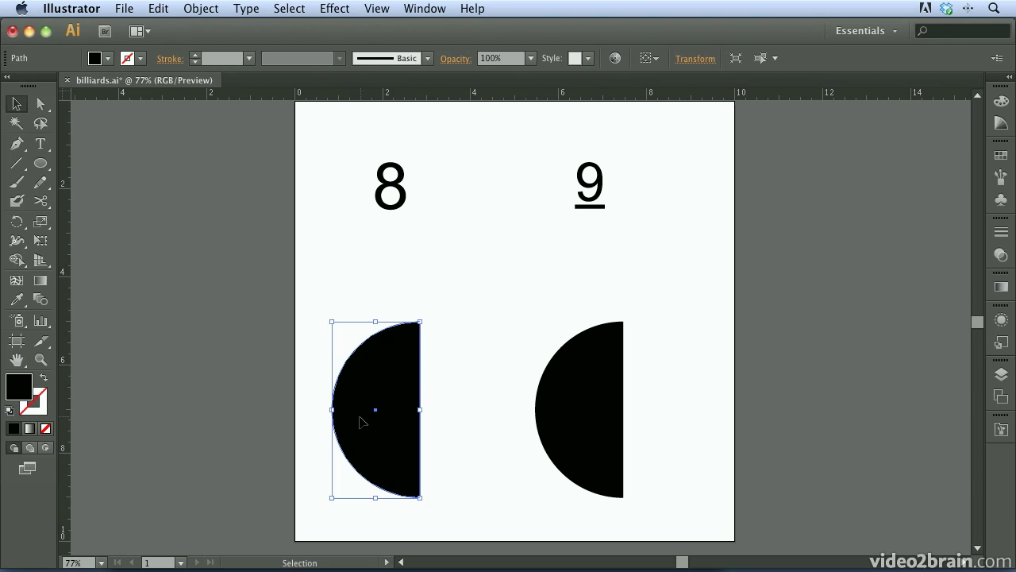
Step: Open Effect > 3D > Revolve on the left half-circle with Preview turned on
click(333, 9)
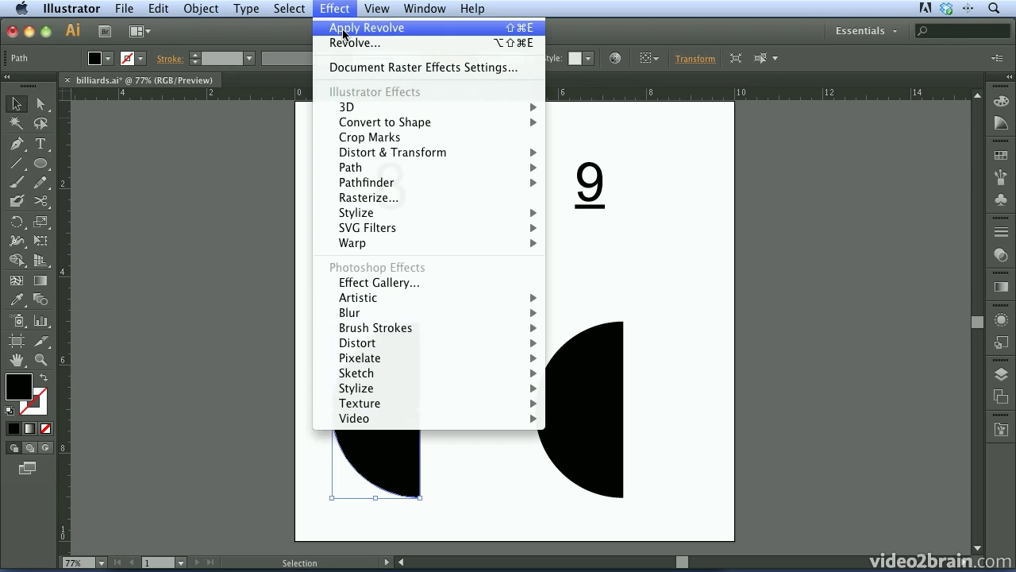
mouse_move(357, 107)
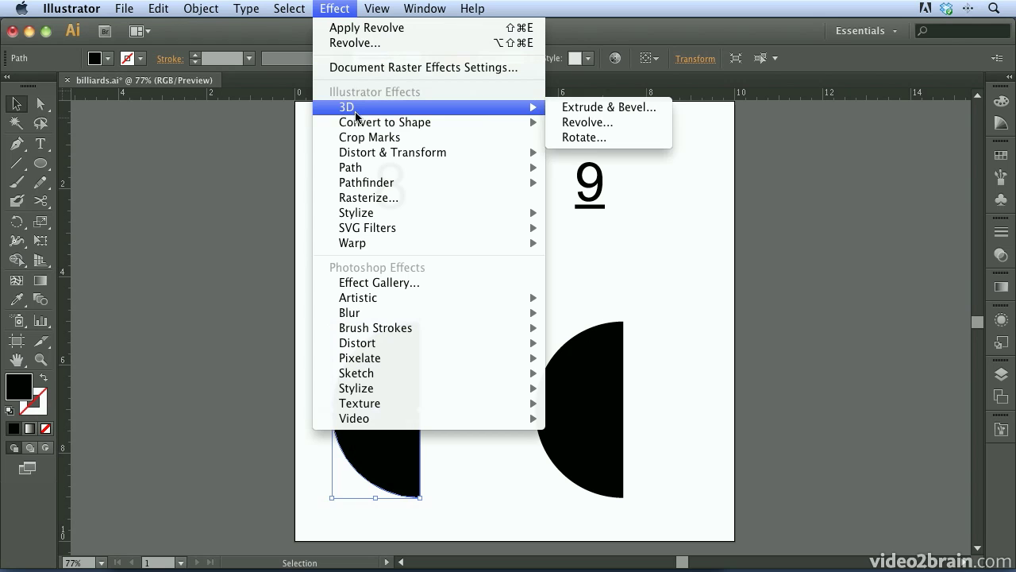
click(615, 123)
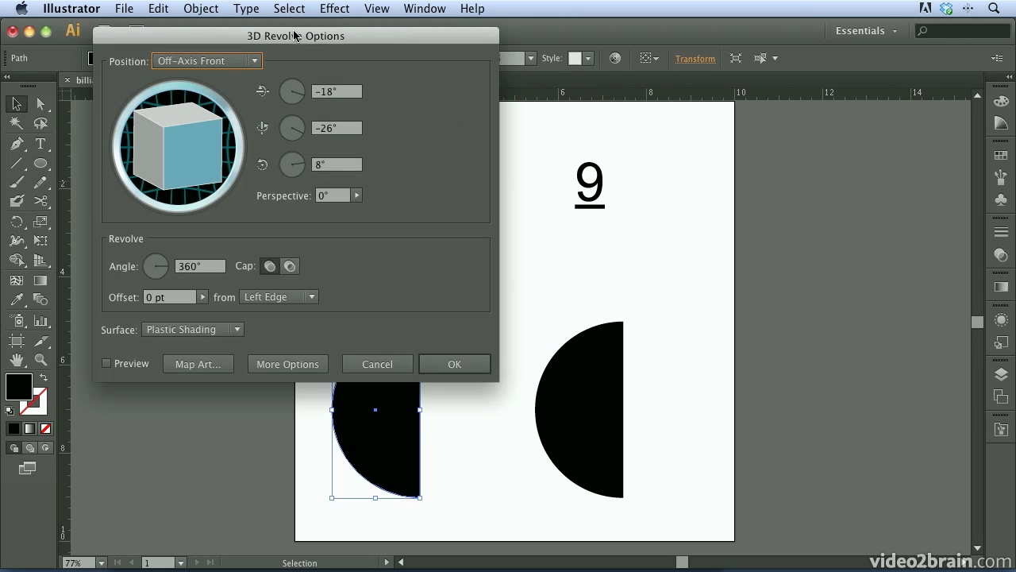
drag(295, 36, 733, 128)
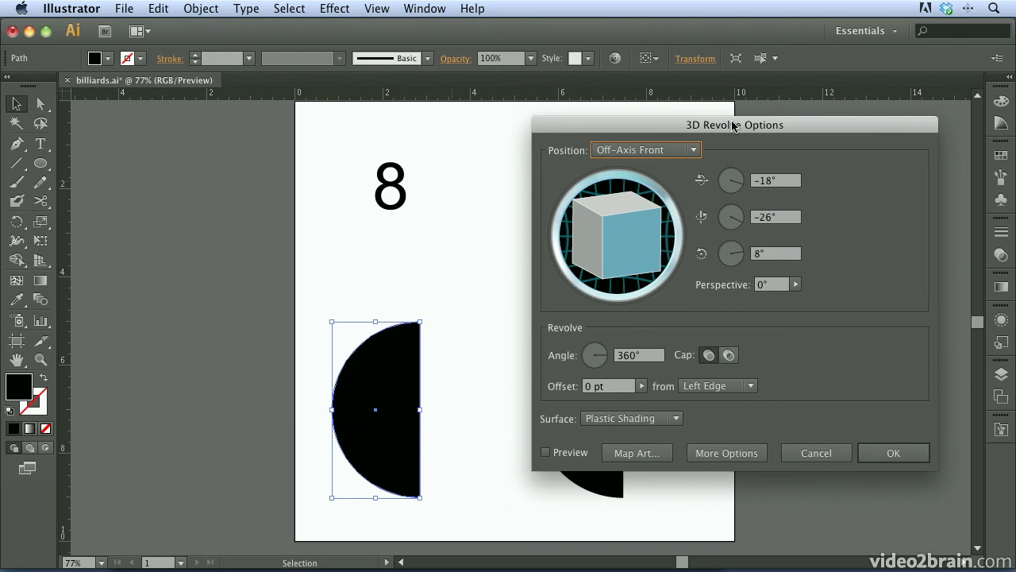
click(545, 453)
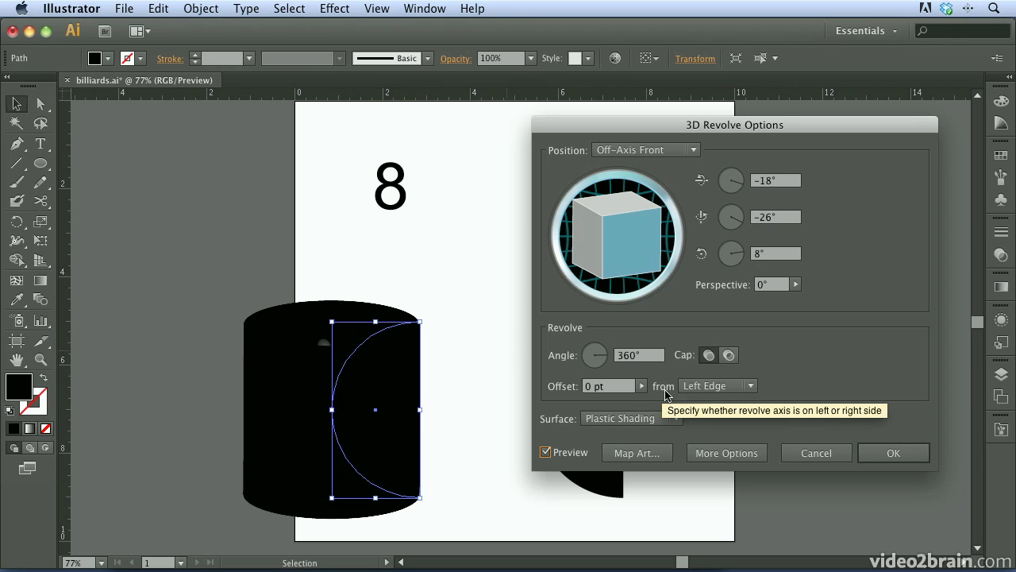
Step: Revolve the half-circle from its right edge at a 360° angle and apply it as a sphere
click(710, 386)
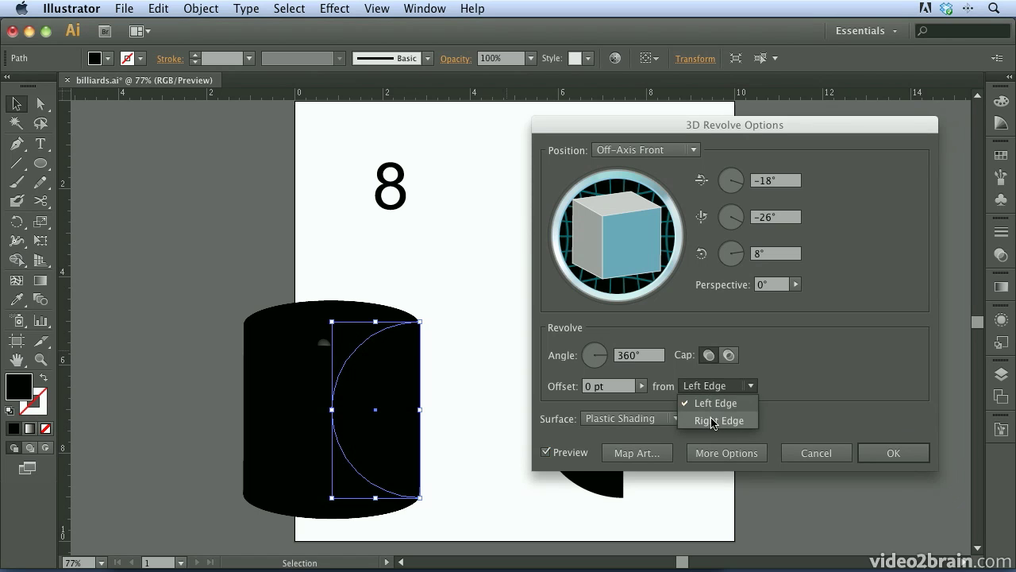
click(713, 420)
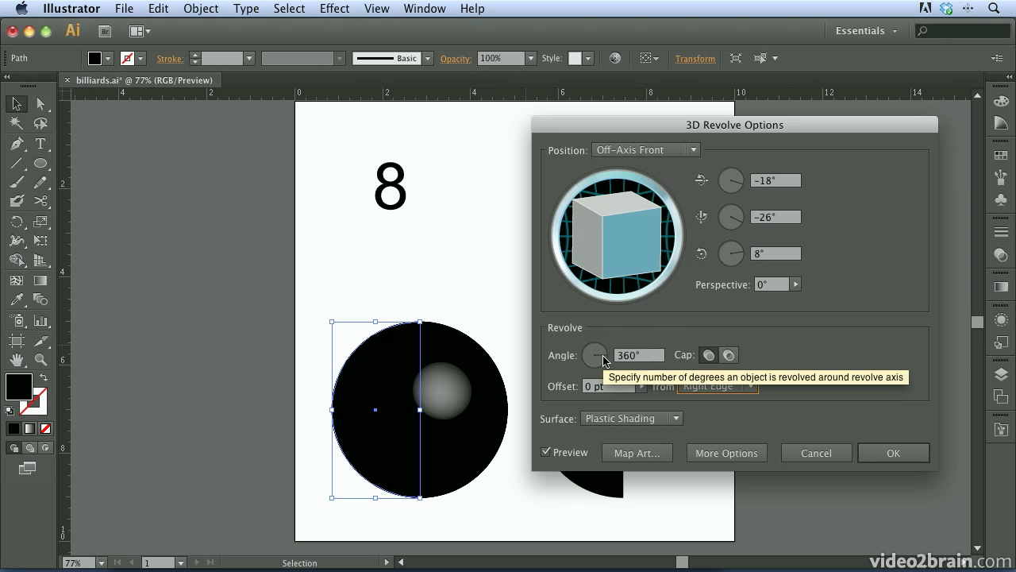
mouse_move(603, 357)
mouse_down()
mouse_move(593, 349)
mouse_move(587, 359)
mouse_move(599, 368)
mouse_move(600, 350)
mouse_up()
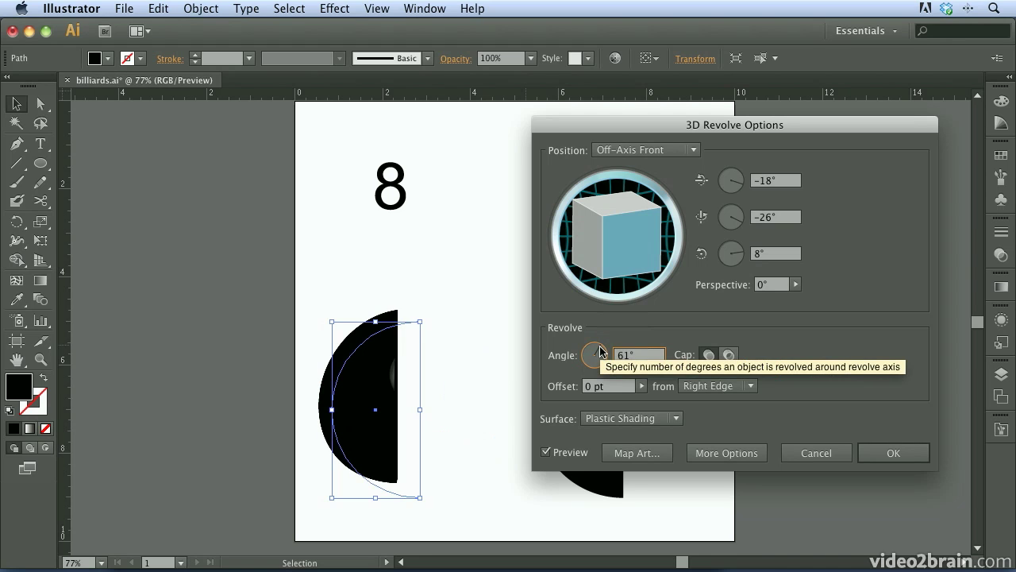
click(603, 354)
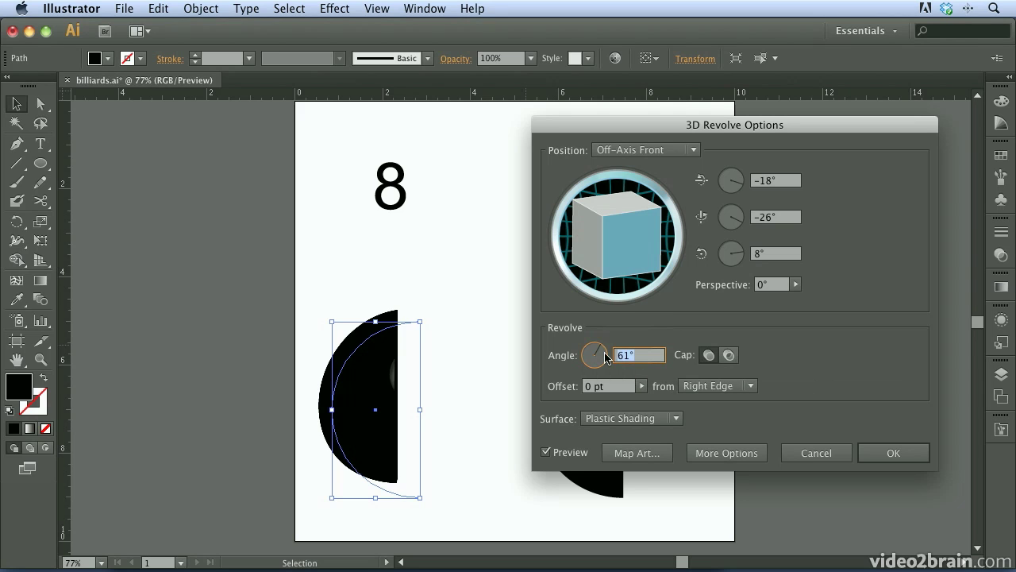
text(360)
key(Tab)
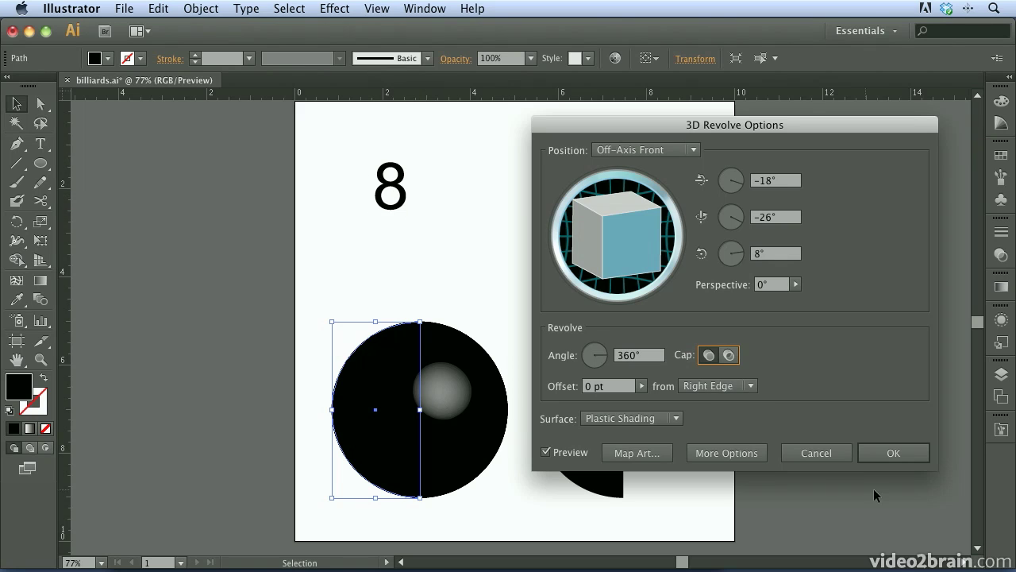
click(903, 452)
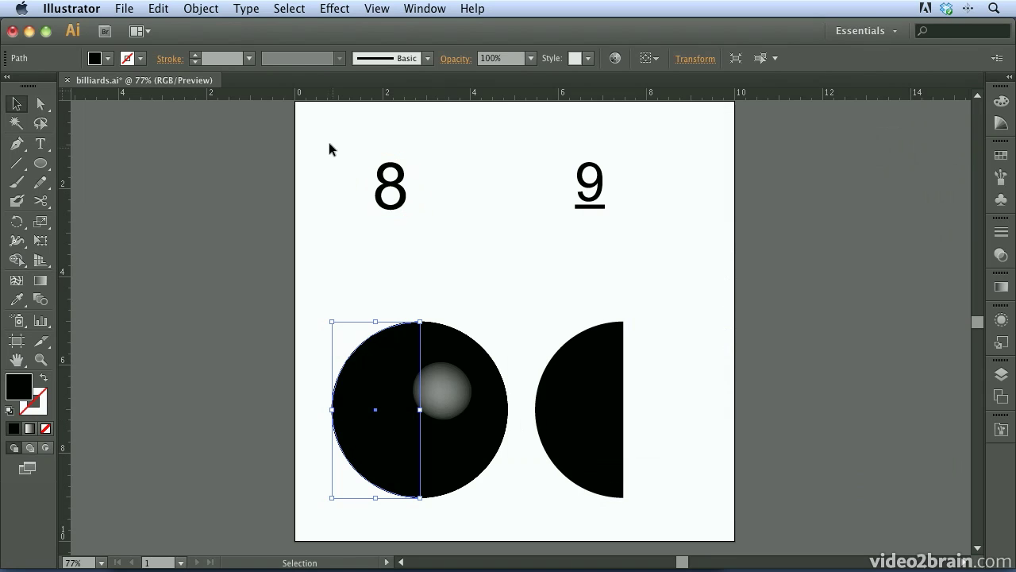
Step: Select the 8 numeral and drag it into the Symbols panel as a new symbol
drag(326, 136, 450, 234)
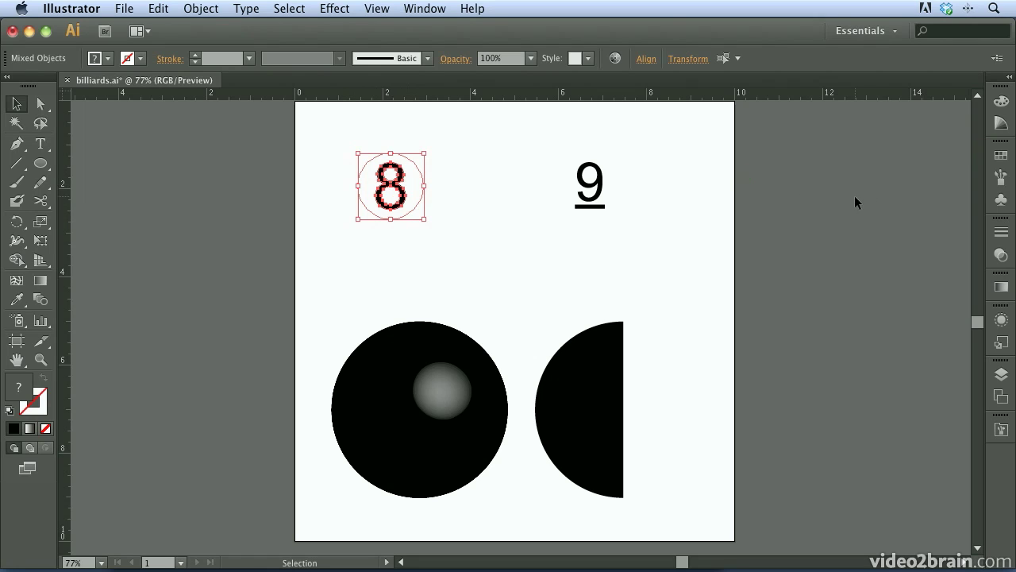
click(1002, 201)
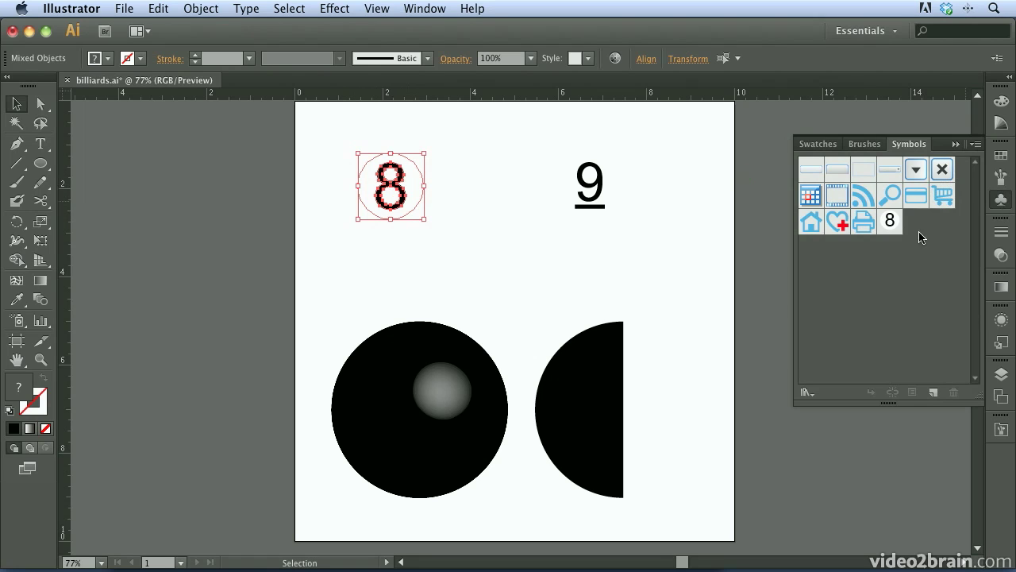
drag(407, 189, 888, 266)
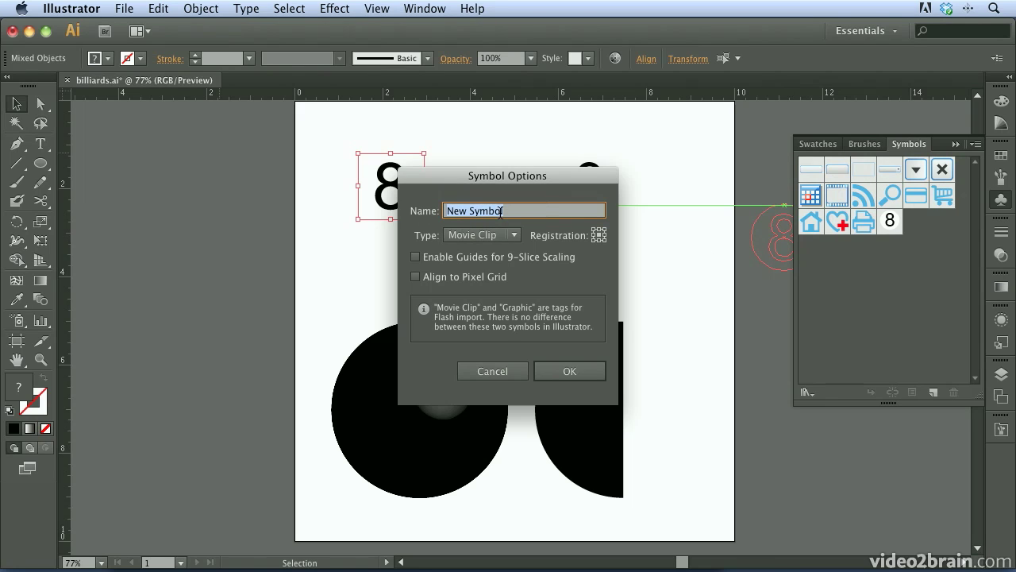
Step: Save the symbol as Graphic type named '8 Ball New' and delete the old 8 Ball symbol
text(8 Ball)
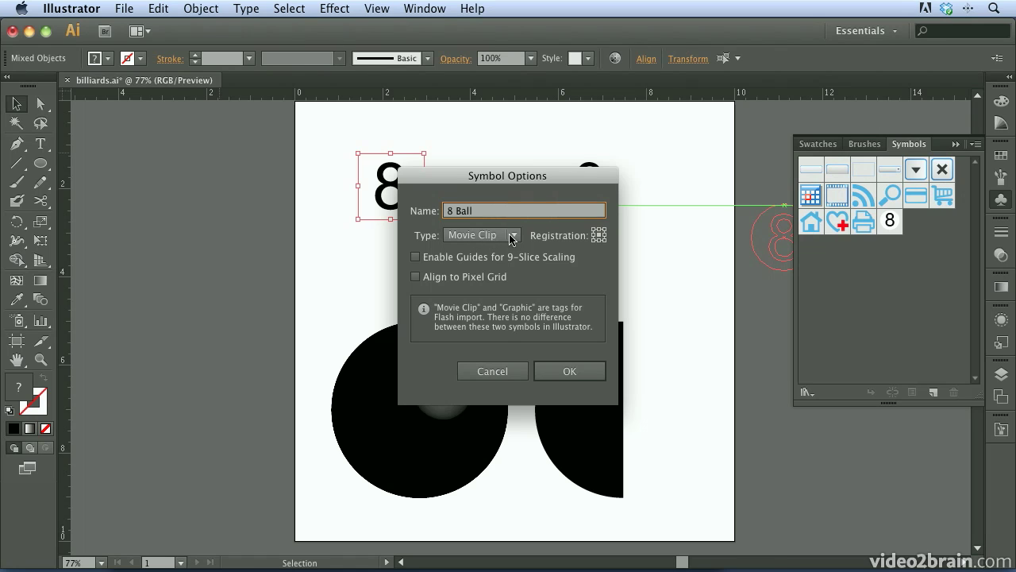
click(514, 235)
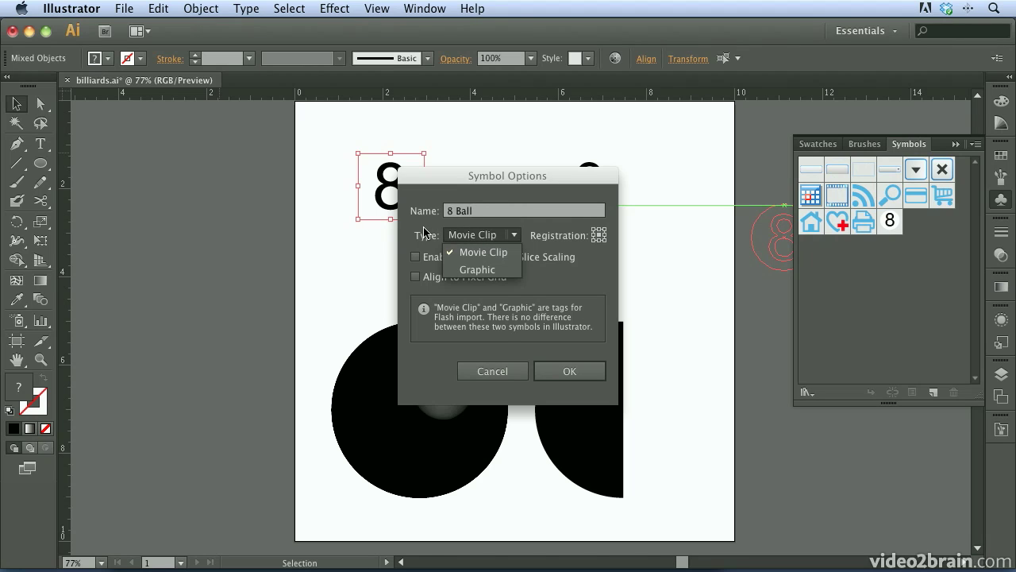
click(487, 270)
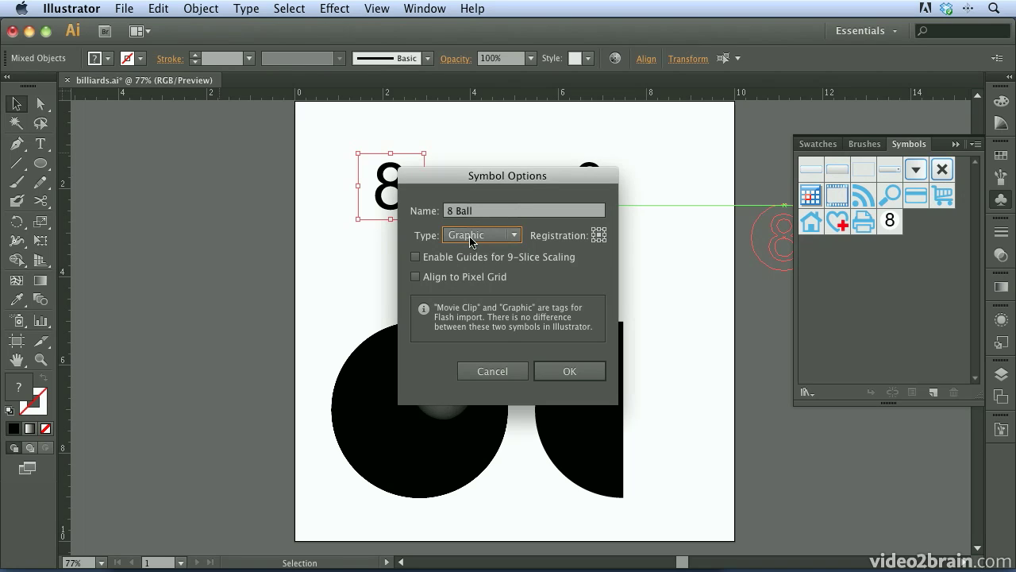
click(568, 373)
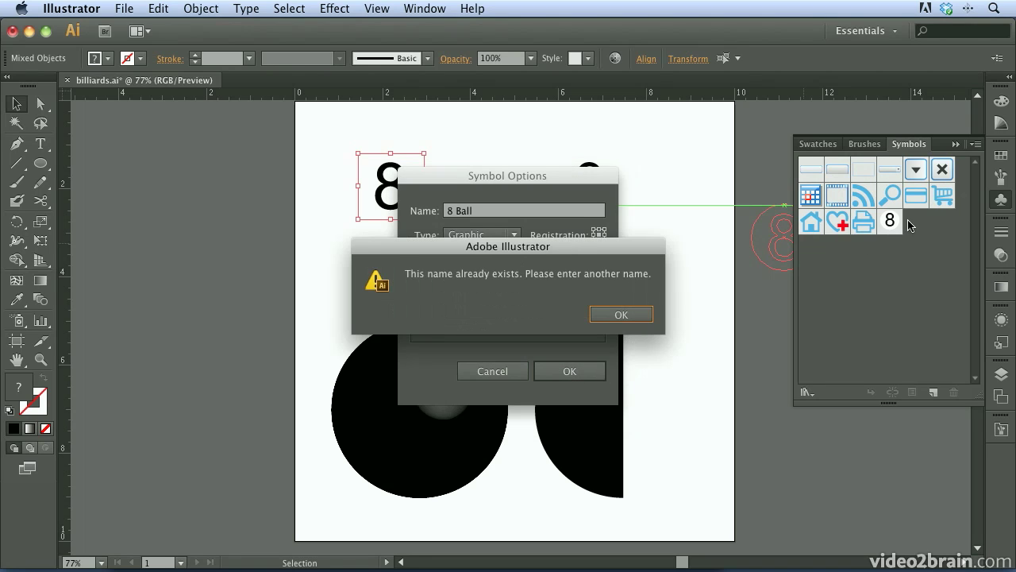
click(621, 314)
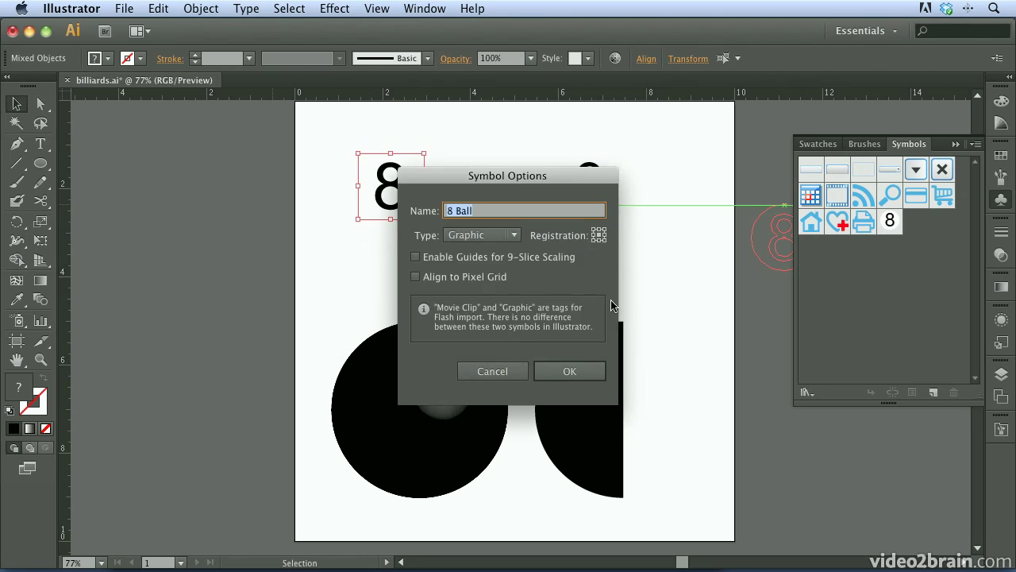
click(492, 216)
click(568, 370)
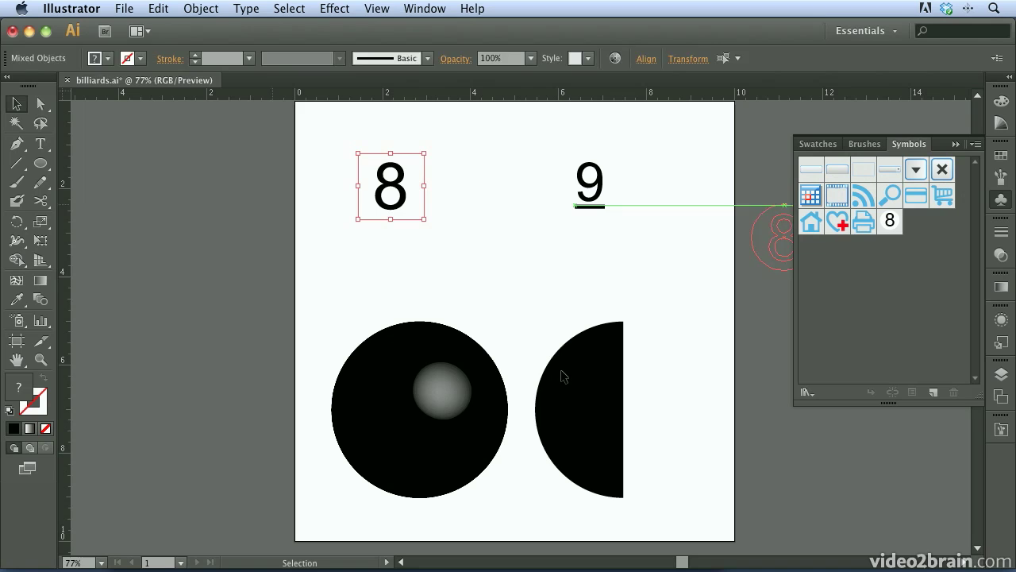
click(889, 225)
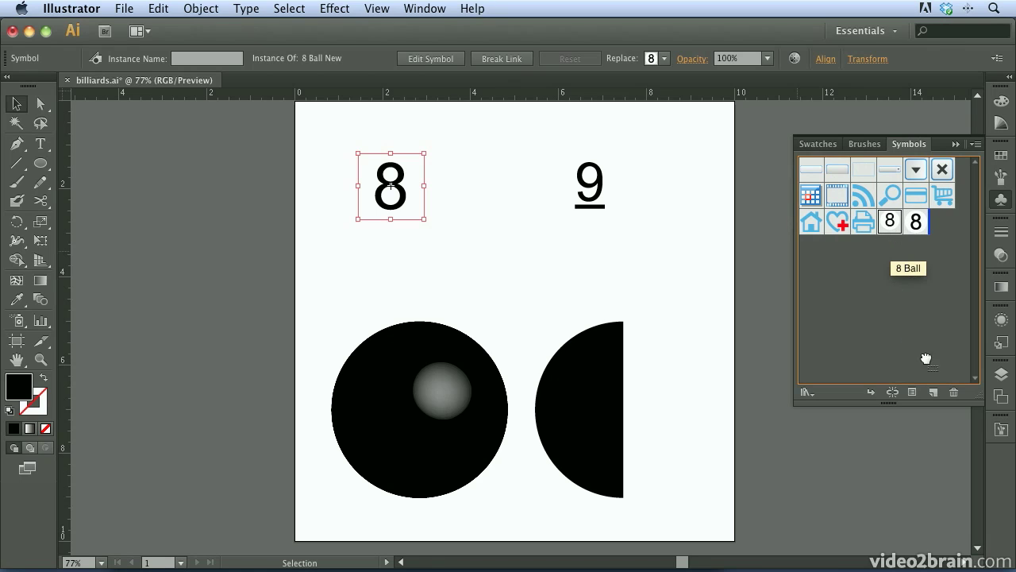
click(955, 393)
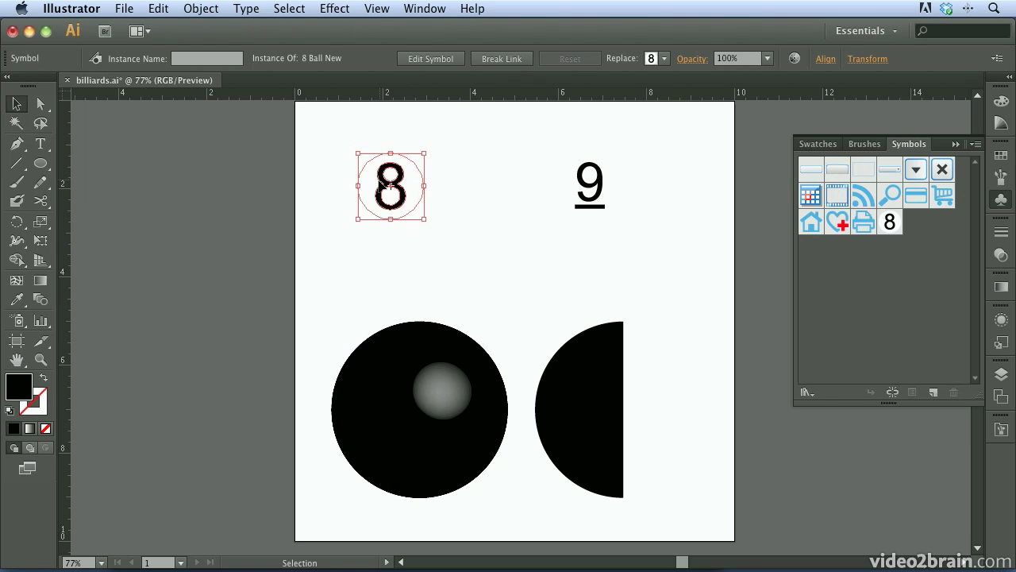
Step: Reopen the black ball's 3D Revolve from the Appearance panel with Preview, and open Map Art
click(384, 370)
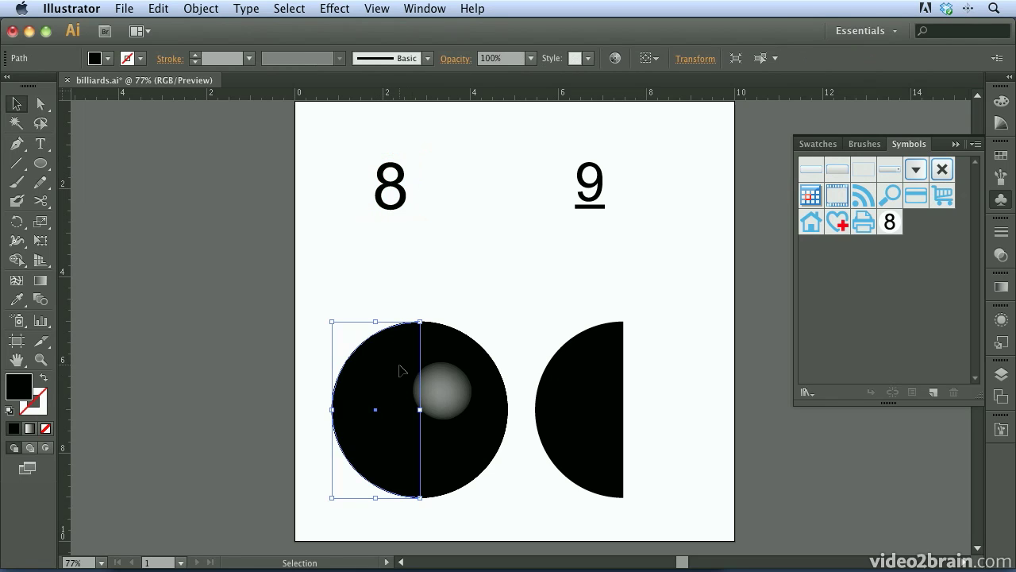
click(1001, 322)
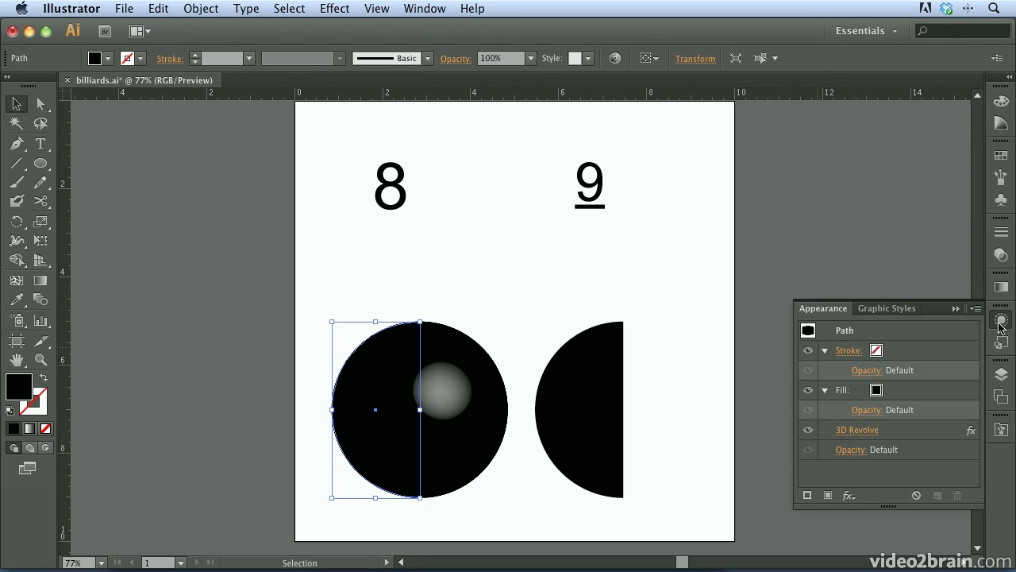
click(871, 434)
drag(734, 131, 720, 104)
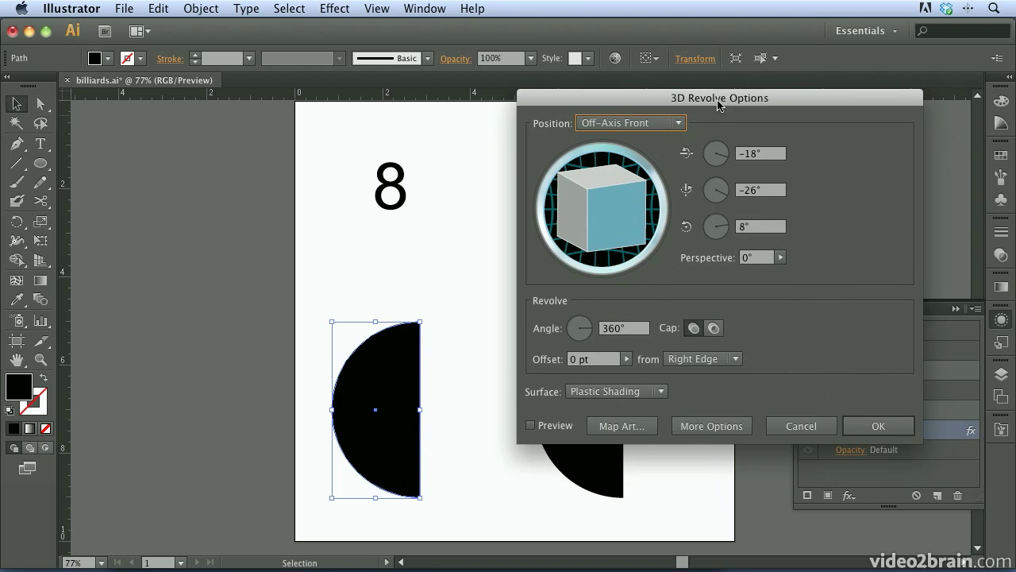
click(530, 426)
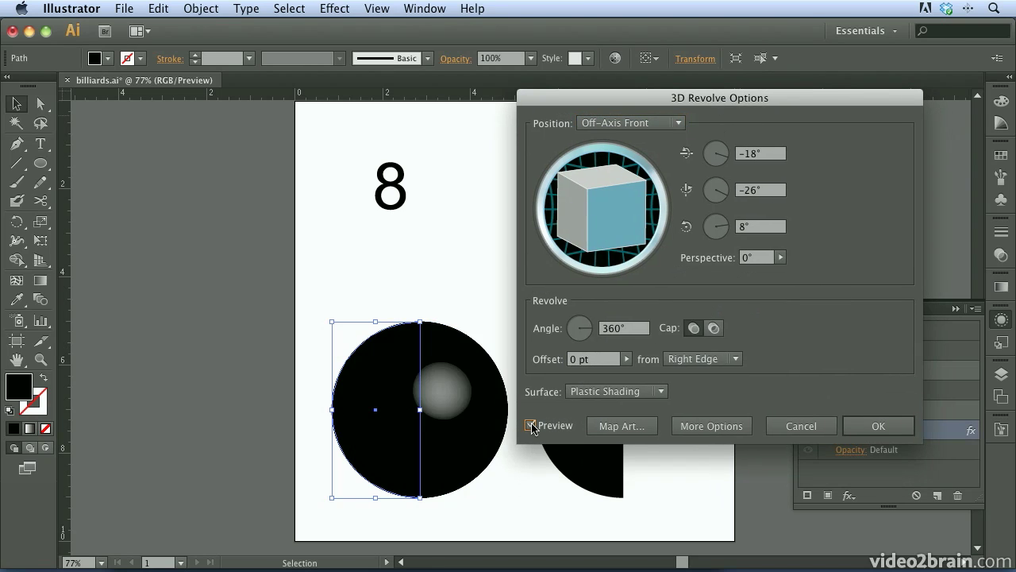
click(623, 425)
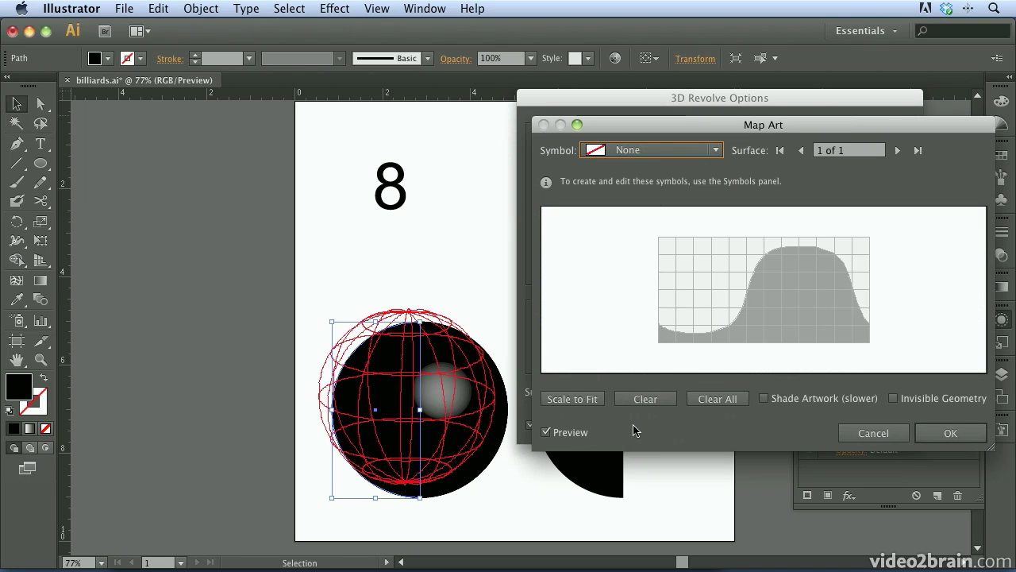
Step: Map the 8 Ball New symbol onto the sphere, shift it to face front, and confirm both dialogs
click(643, 150)
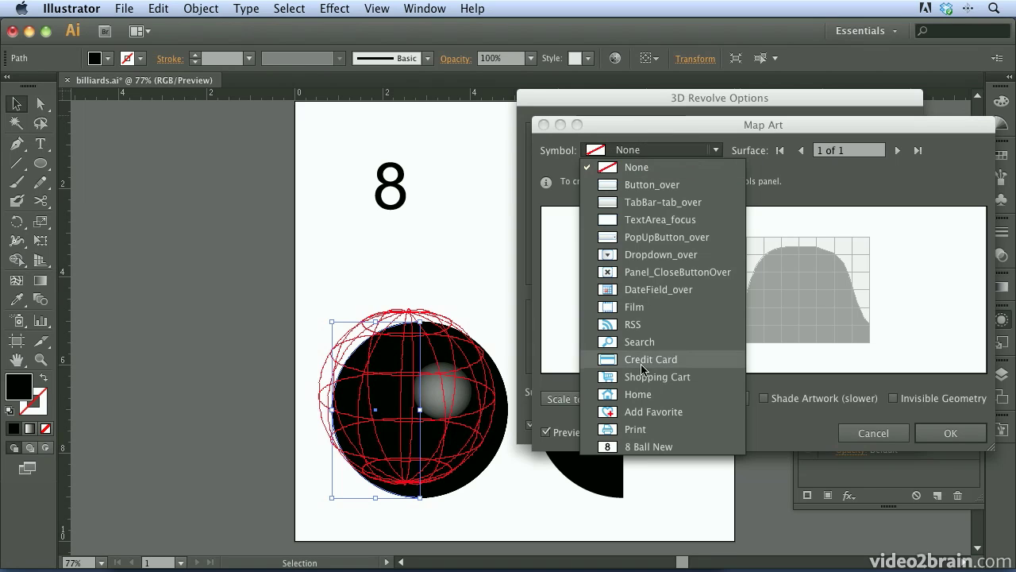
click(646, 446)
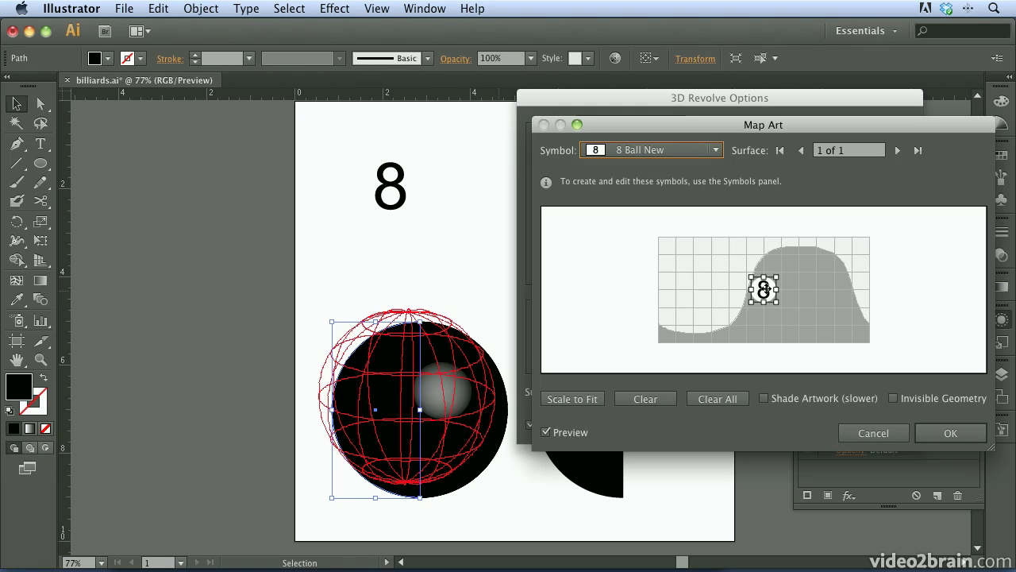
drag(763, 291, 701, 279)
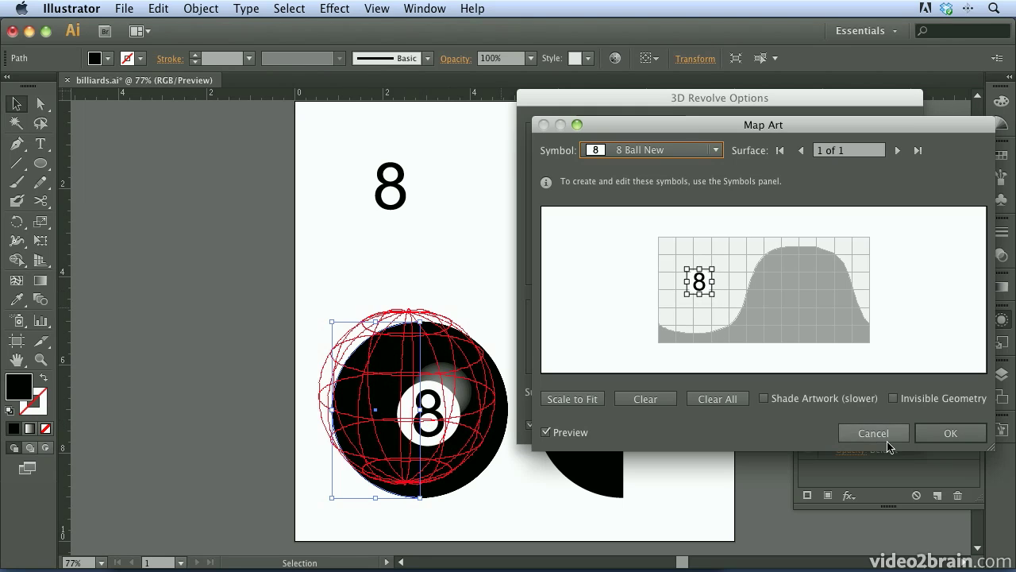
click(951, 433)
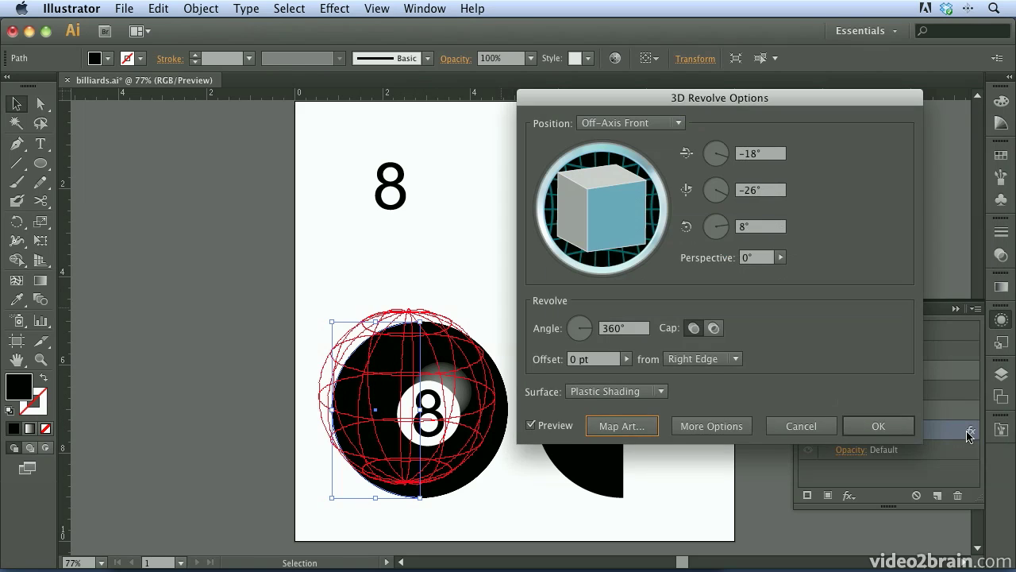
click(899, 426)
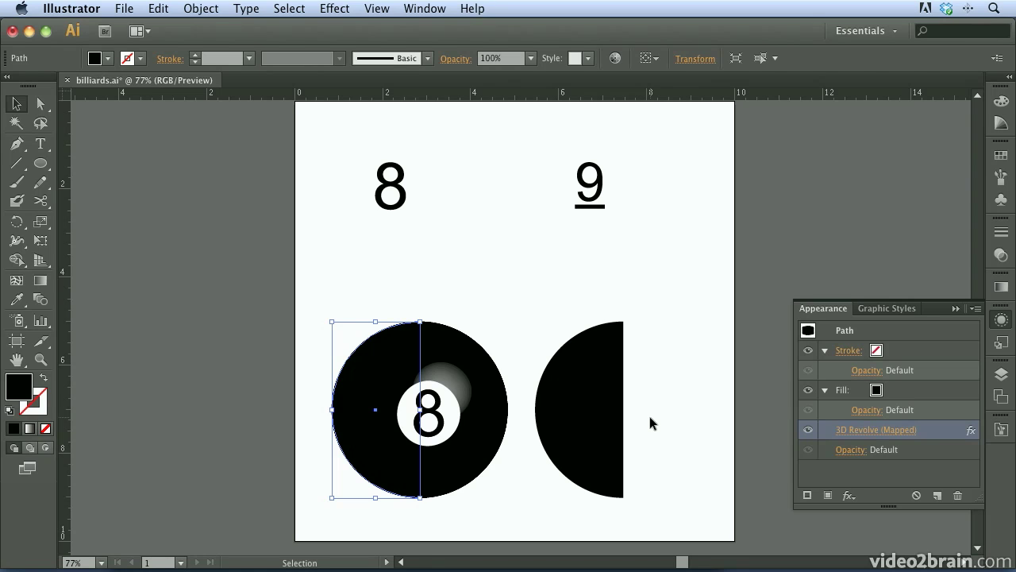
Step: Fill the right half-circle profile with white from the swatches, leaving no stroke
click(392, 300)
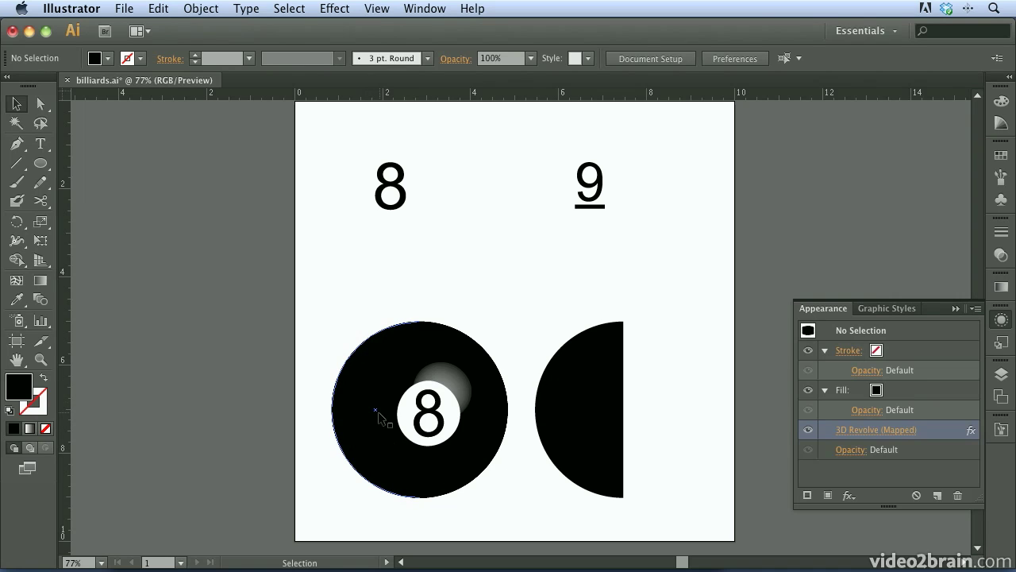
click(589, 420)
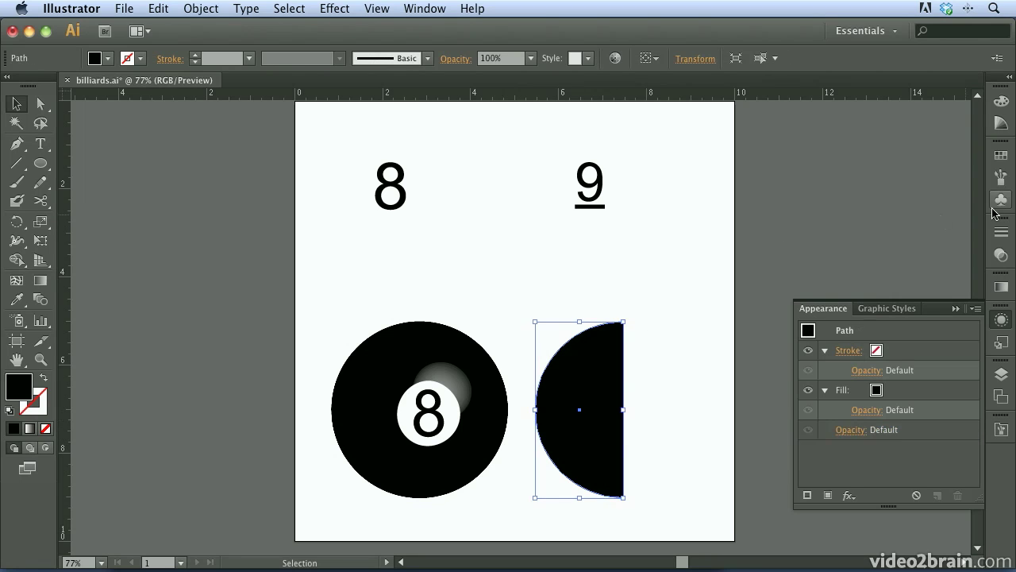
click(1001, 161)
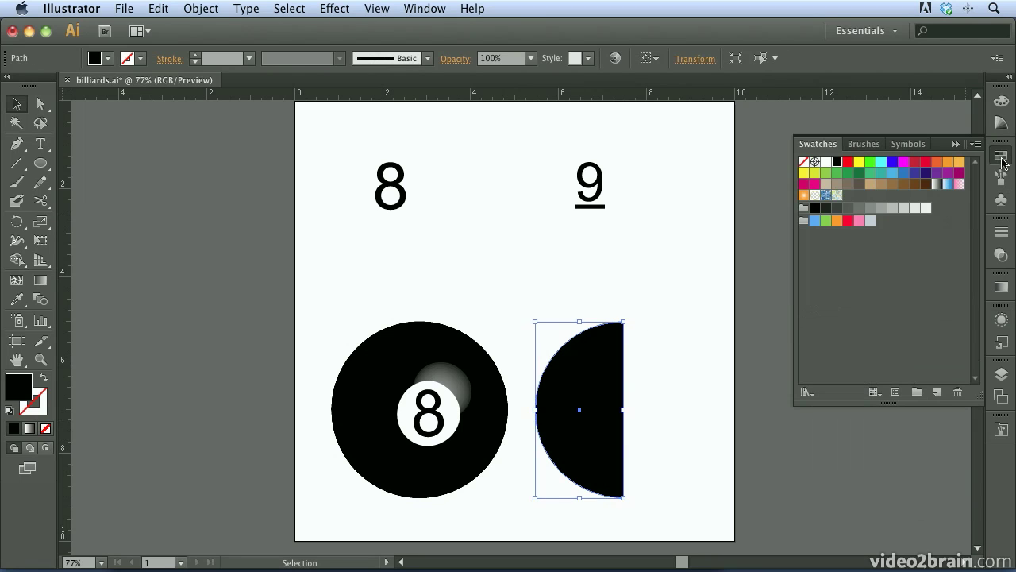
click(826, 161)
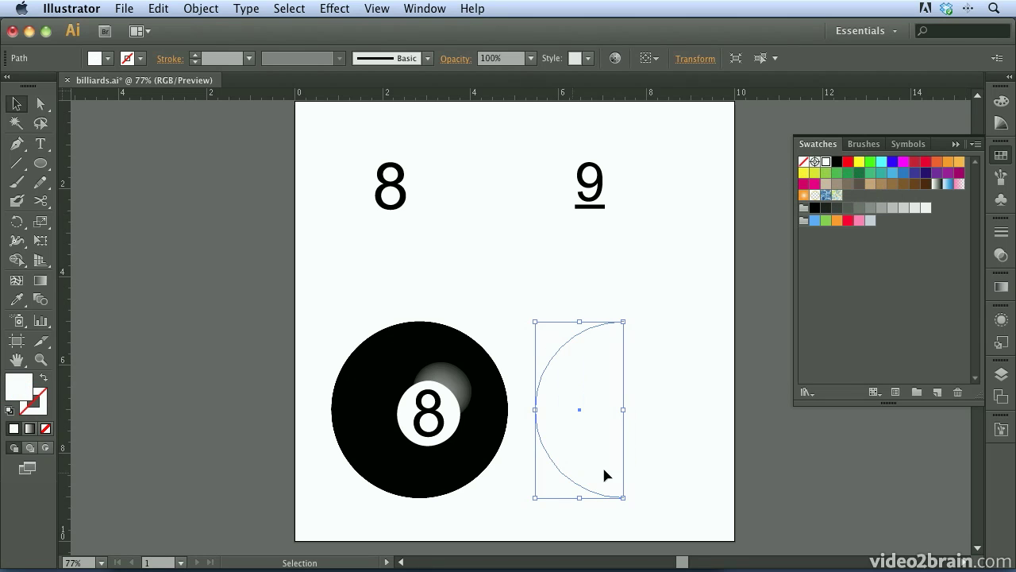
click(998, 163)
Step: Apply a 3D Revolve to the half-circle, offset from the Right Edge, with Preview on
click(342, 8)
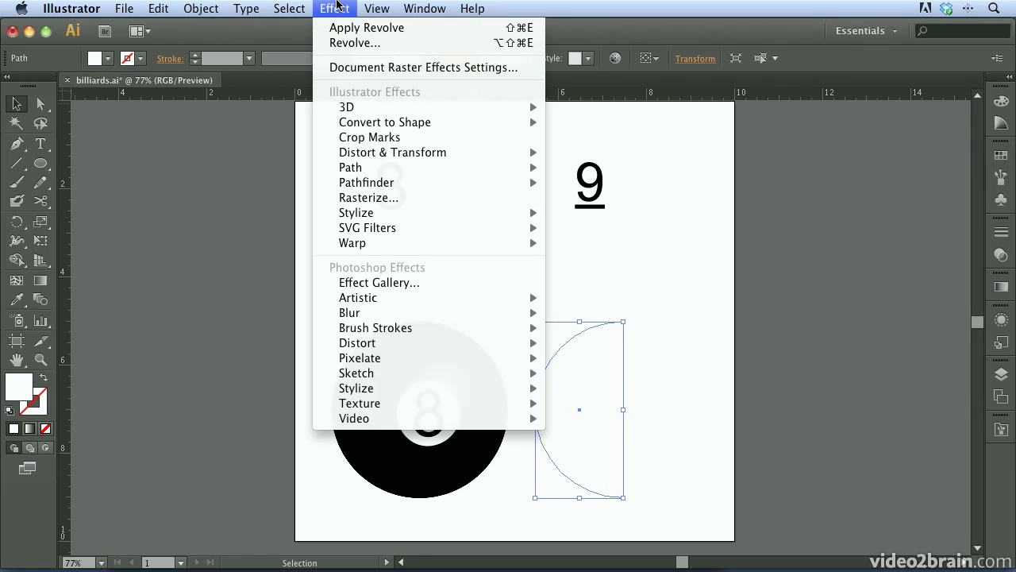
mouse_move(347, 107)
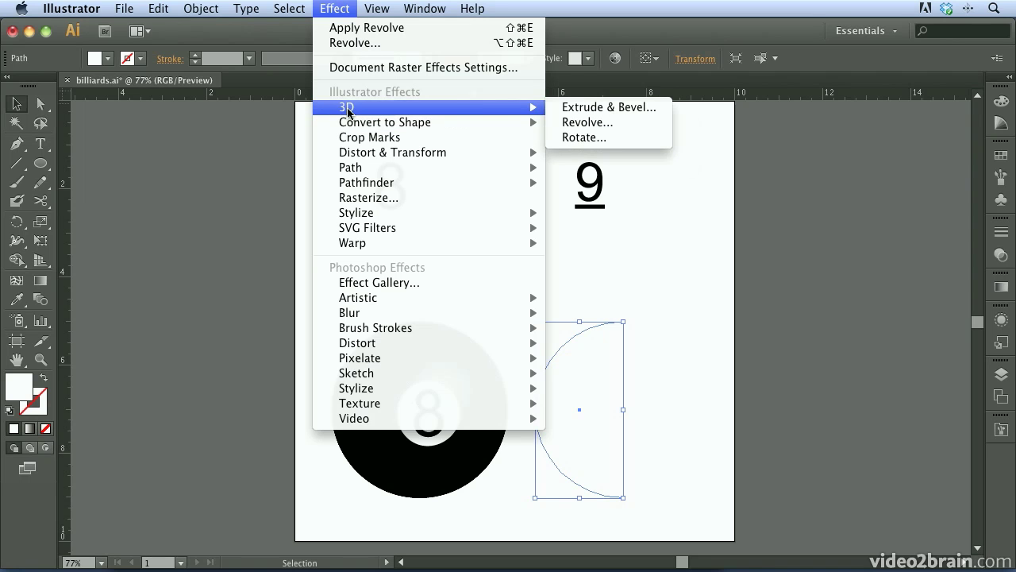
click(629, 123)
click(693, 359)
click(703, 394)
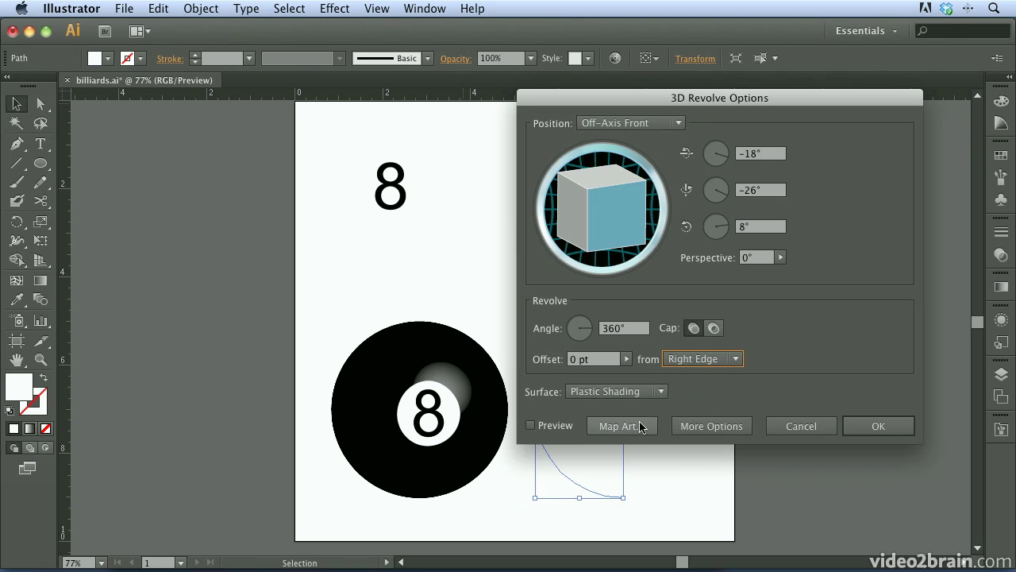
click(559, 429)
drag(617, 102, 818, 115)
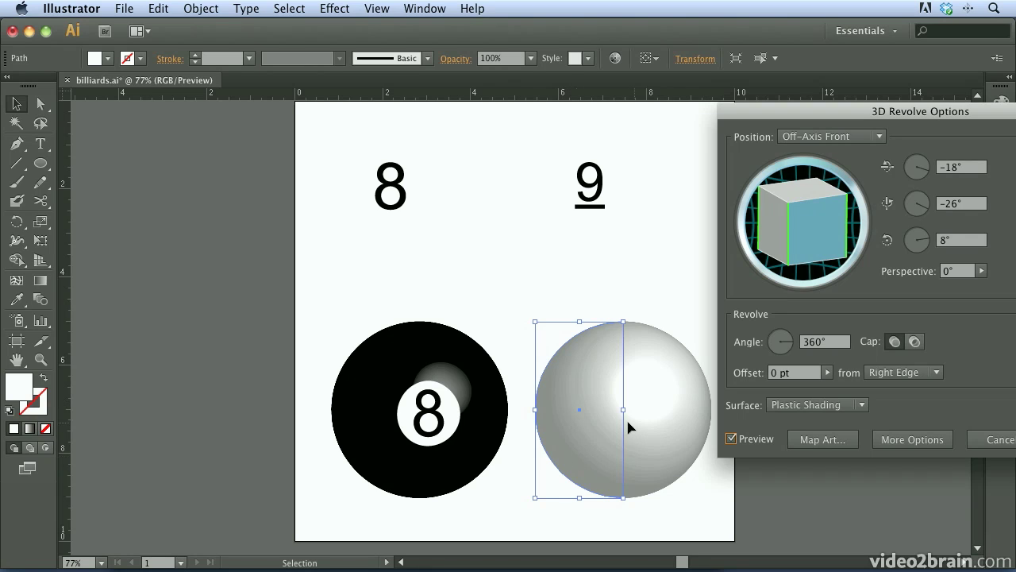
Step: Add a second light placed toward the lower left and apply the revolve
click(901, 439)
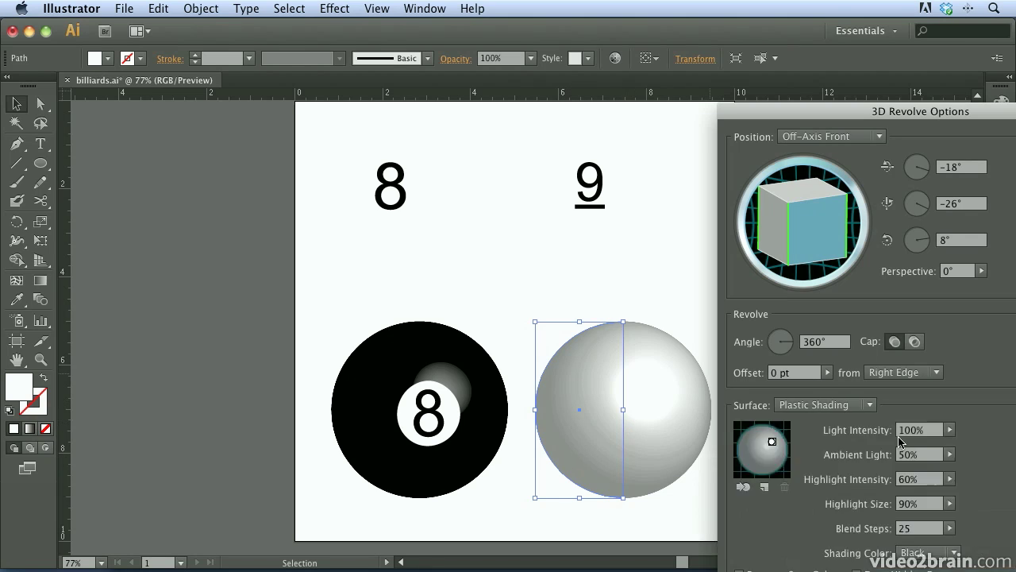
drag(875, 116, 241, 45)
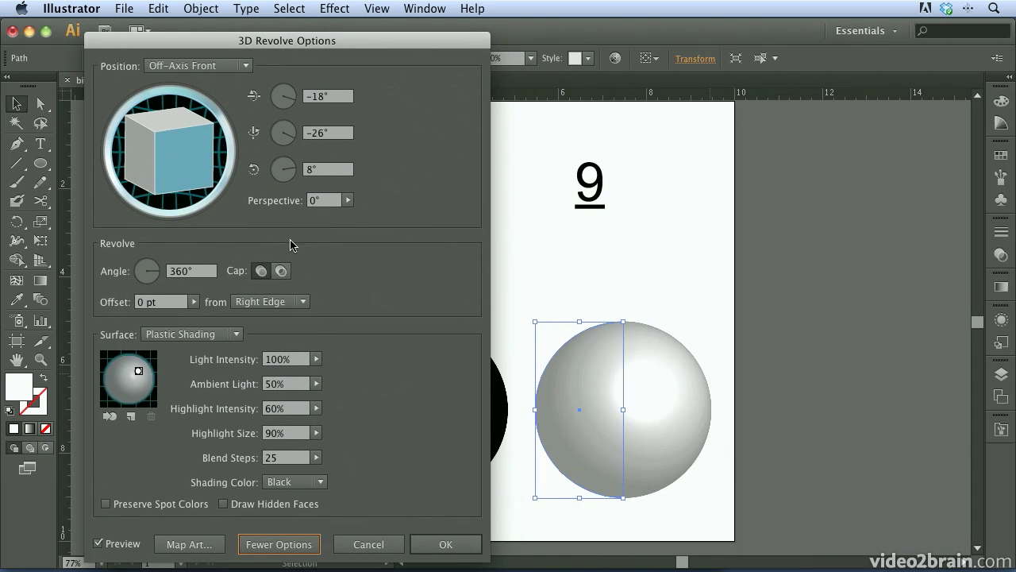
click(130, 417)
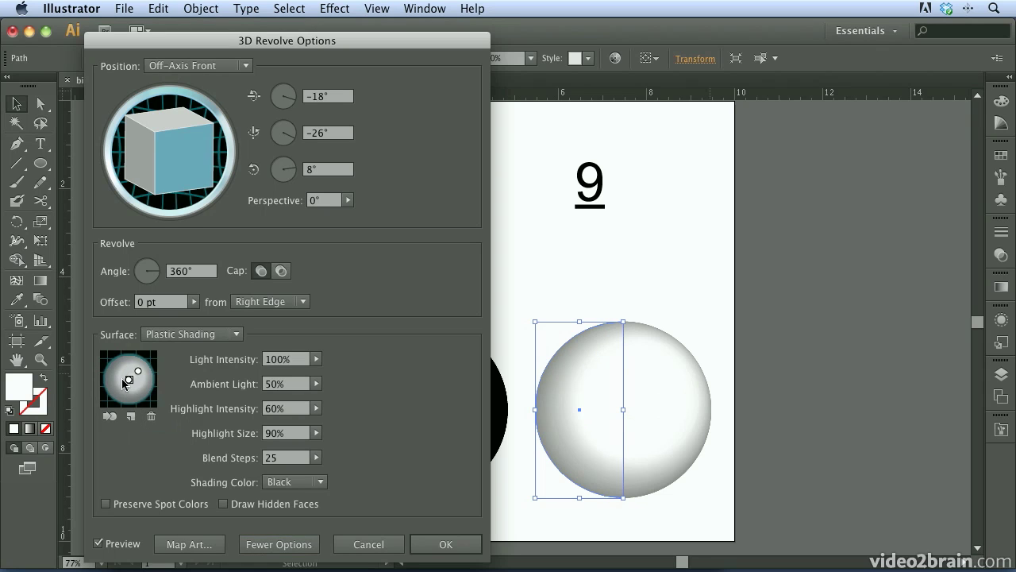
drag(127, 380, 116, 384)
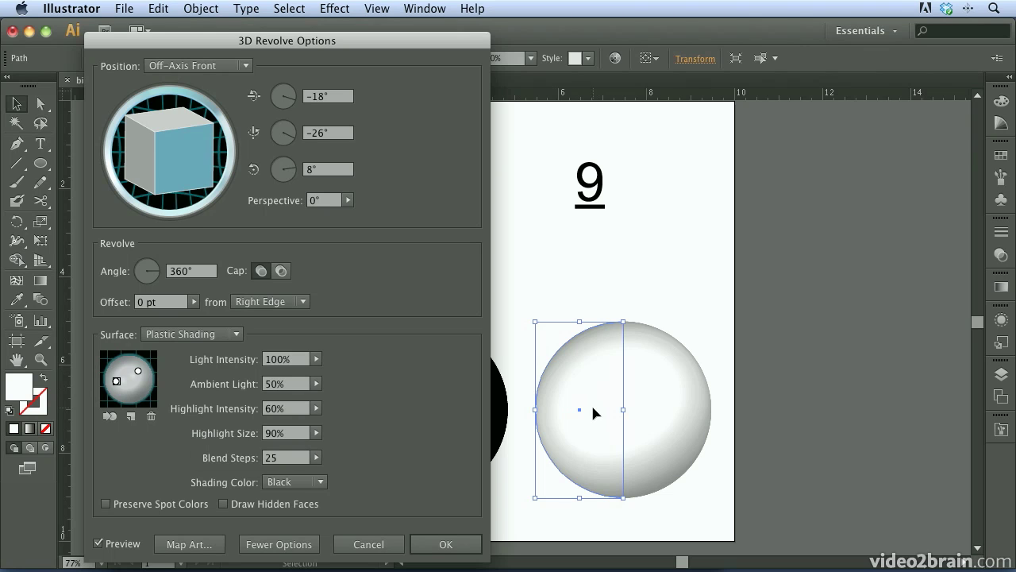
click(274, 544)
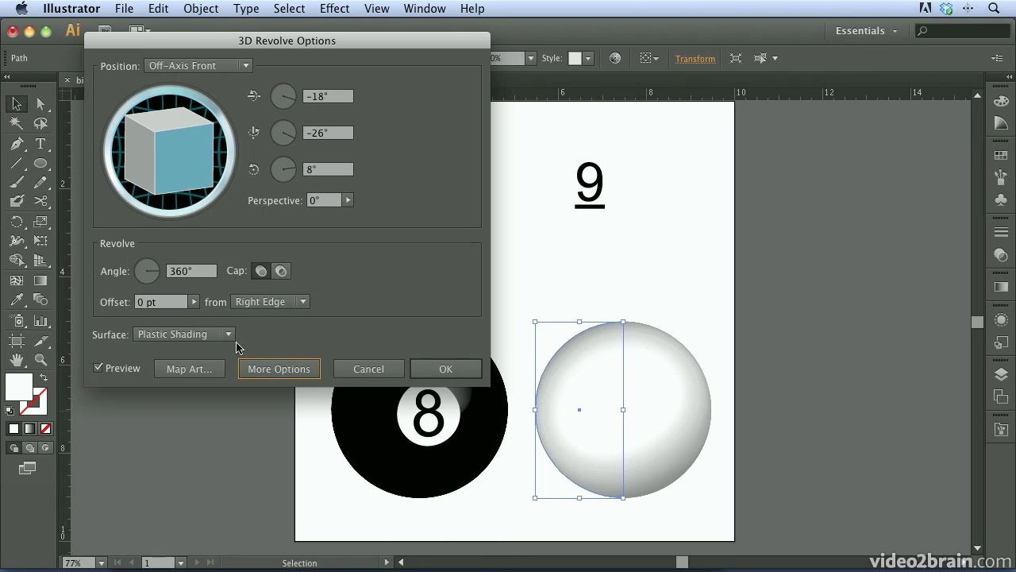
click(458, 372)
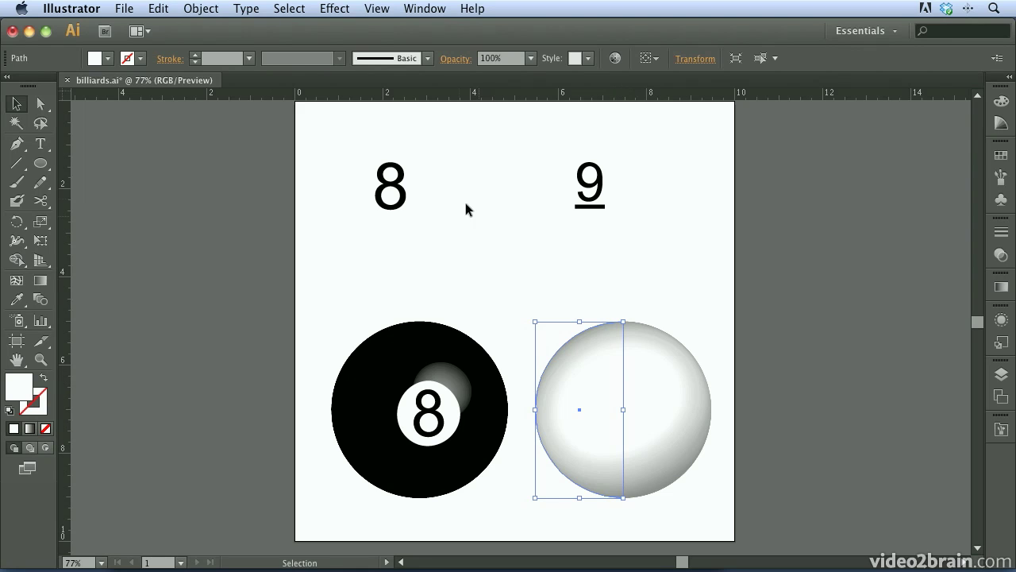
Step: Create a rectangle 12.56 in wide (2 × 3.14 doubled) and 2 in high
click(39, 163)
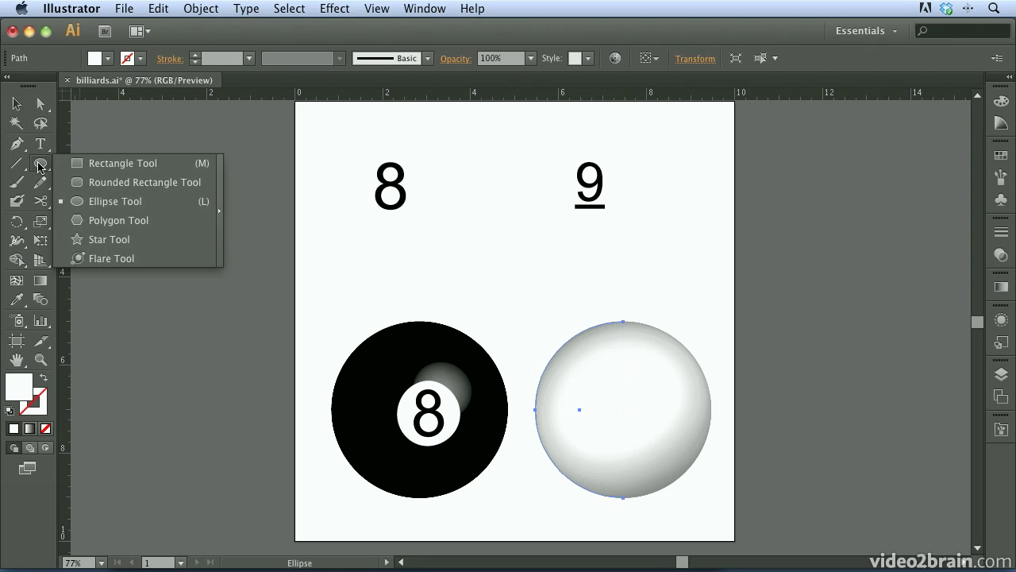
click(127, 164)
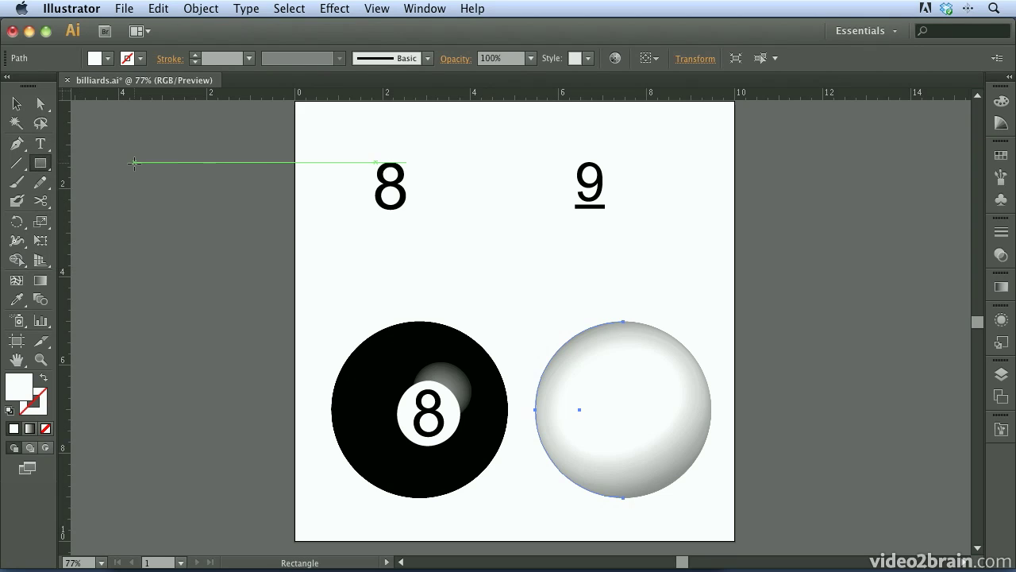
click(505, 234)
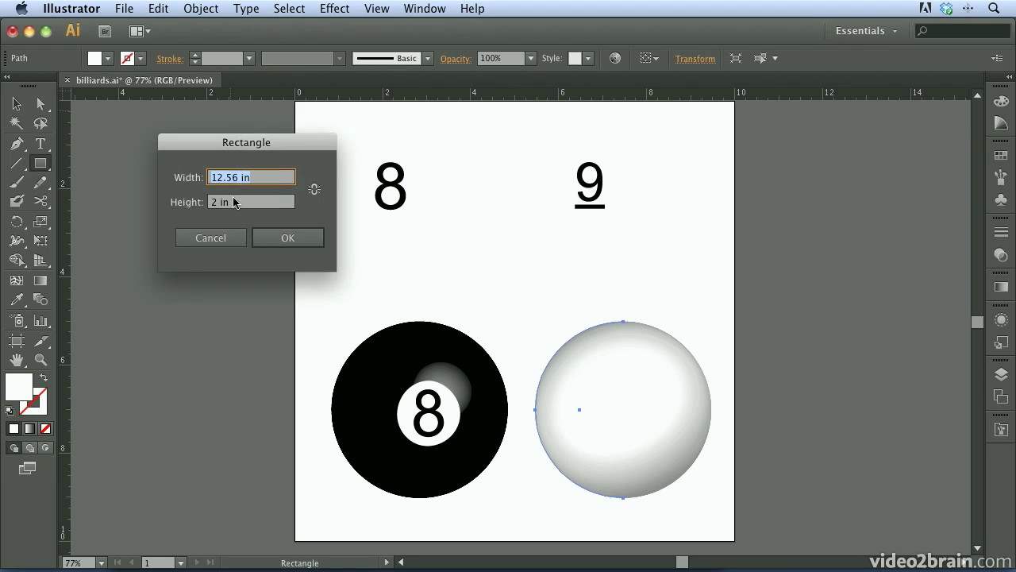
key(Tab)
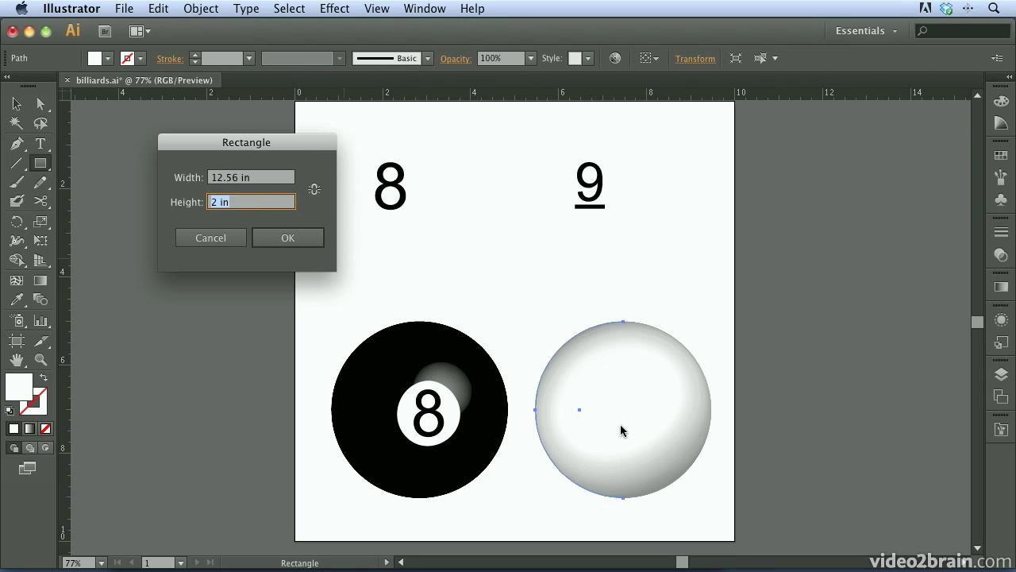
drag(256, 179, 202, 180)
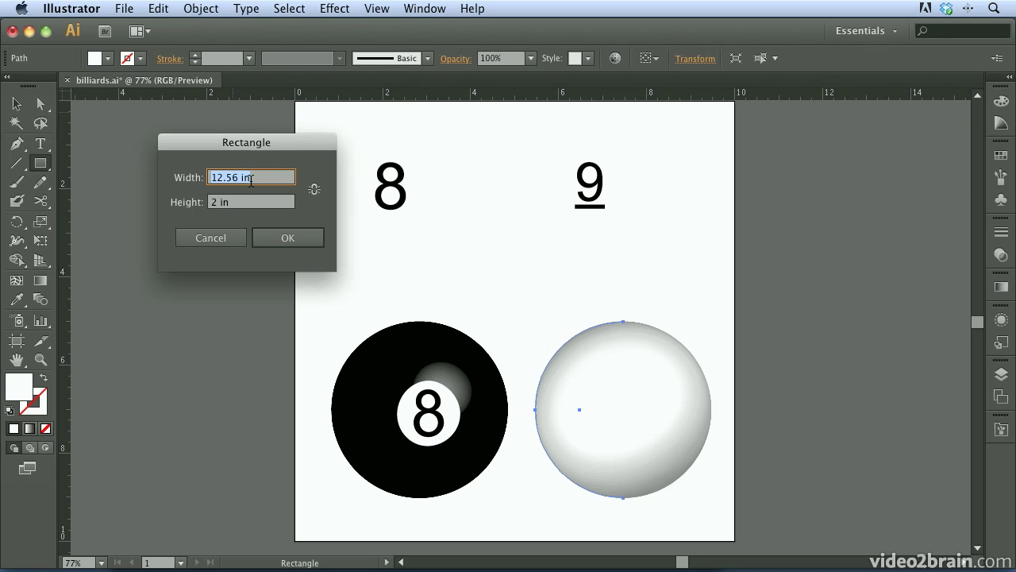
text(28)
key(Tab)
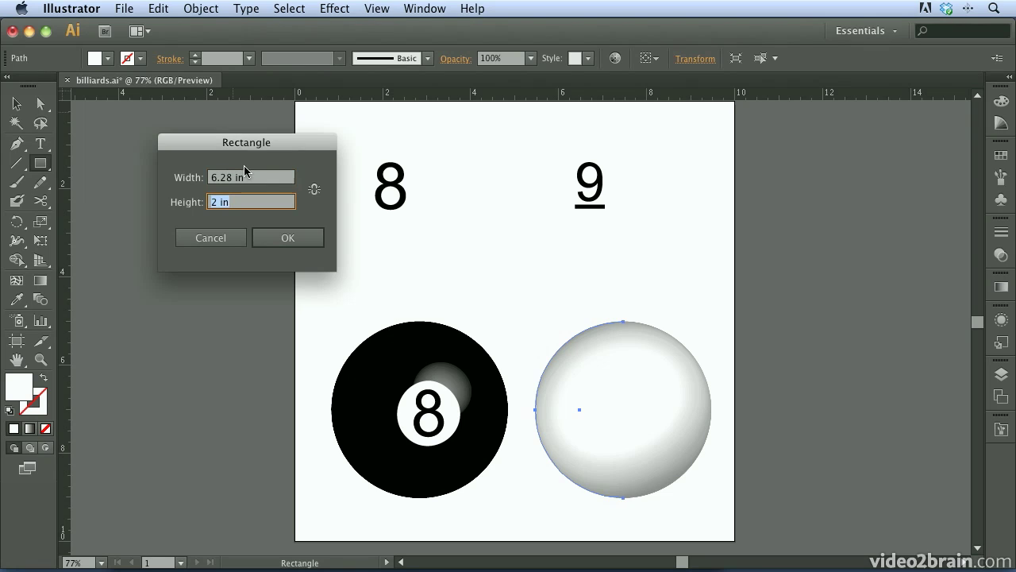
click(256, 183)
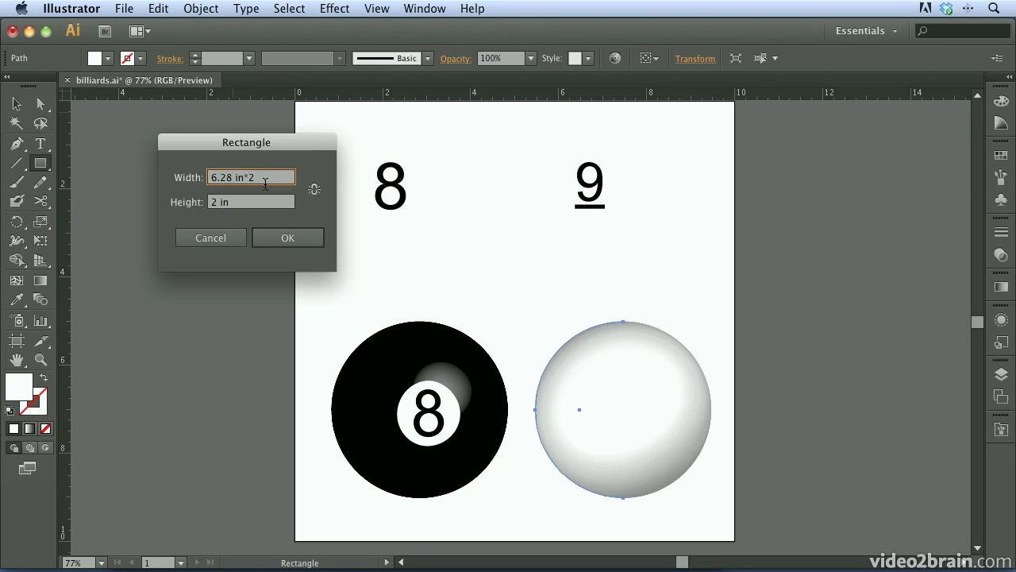
key(Tab)
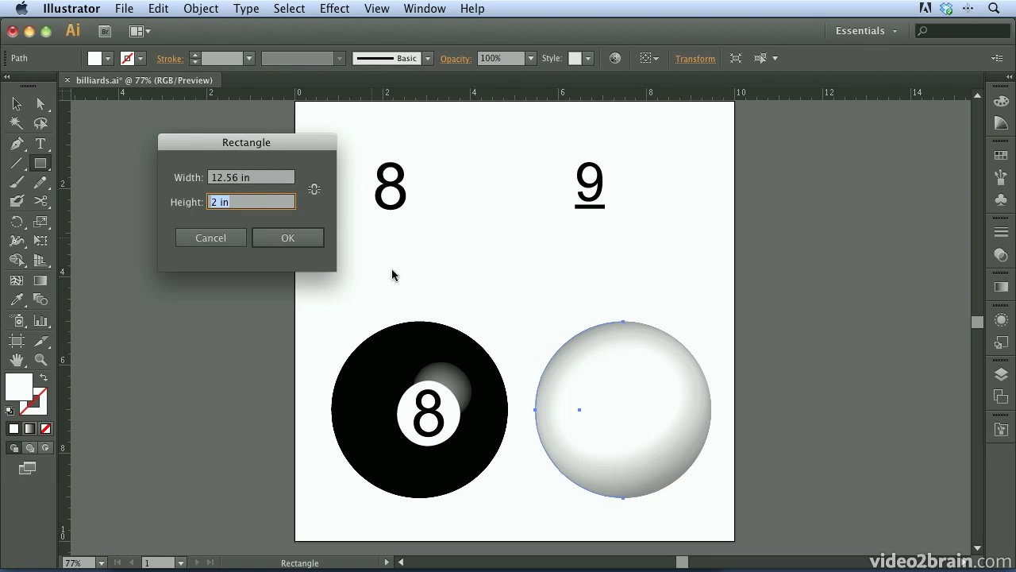
click(296, 242)
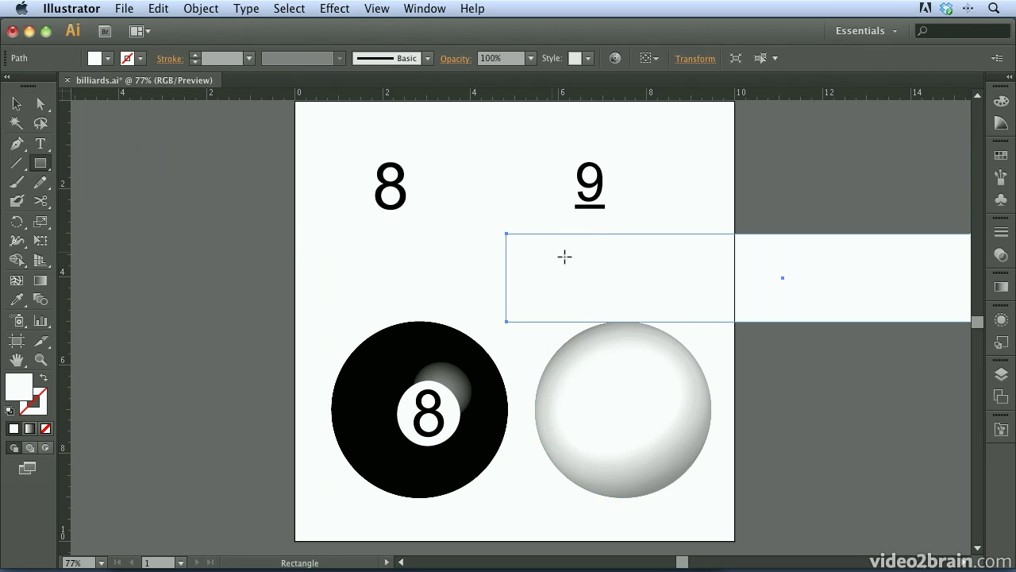
Step: Move the rectangle left across the artboard and fill it yellow
click(16, 103)
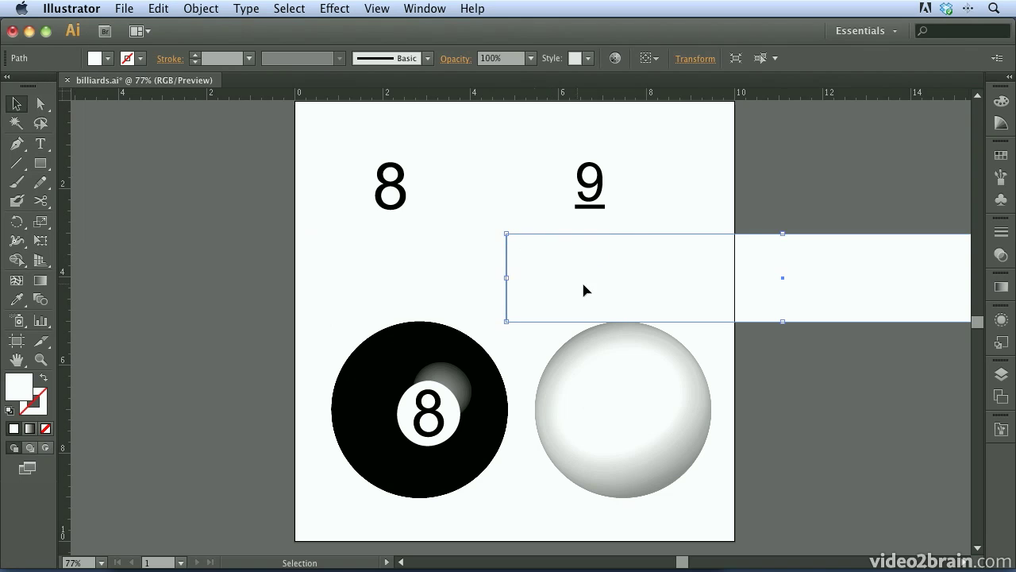
drag(583, 286, 321, 262)
click(1001, 154)
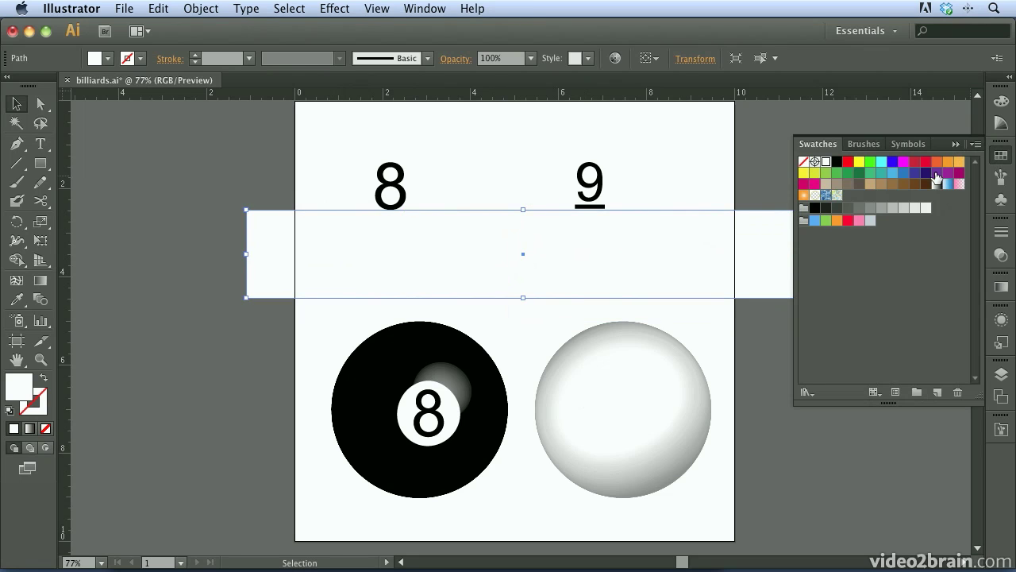
click(858, 163)
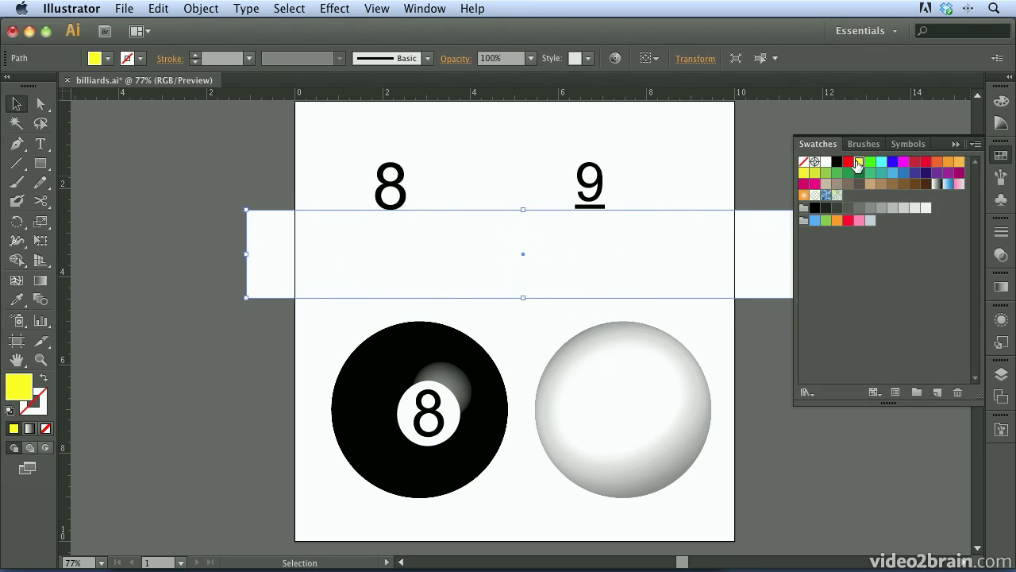
click(1001, 155)
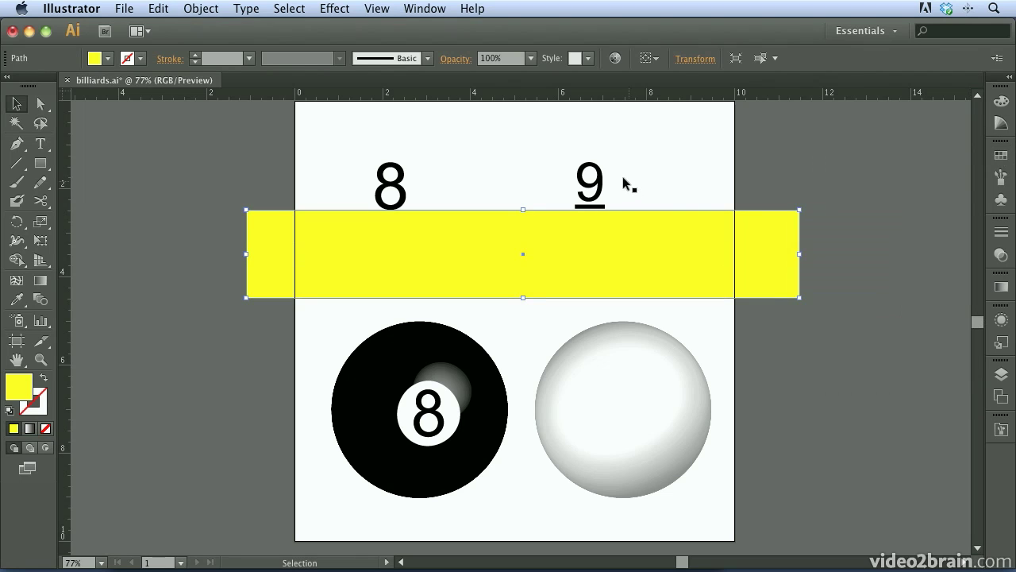
Step: Bring the 9 and its underline to the front and move them into Layer 1
drag(539, 145, 544, 253)
click(200, 8)
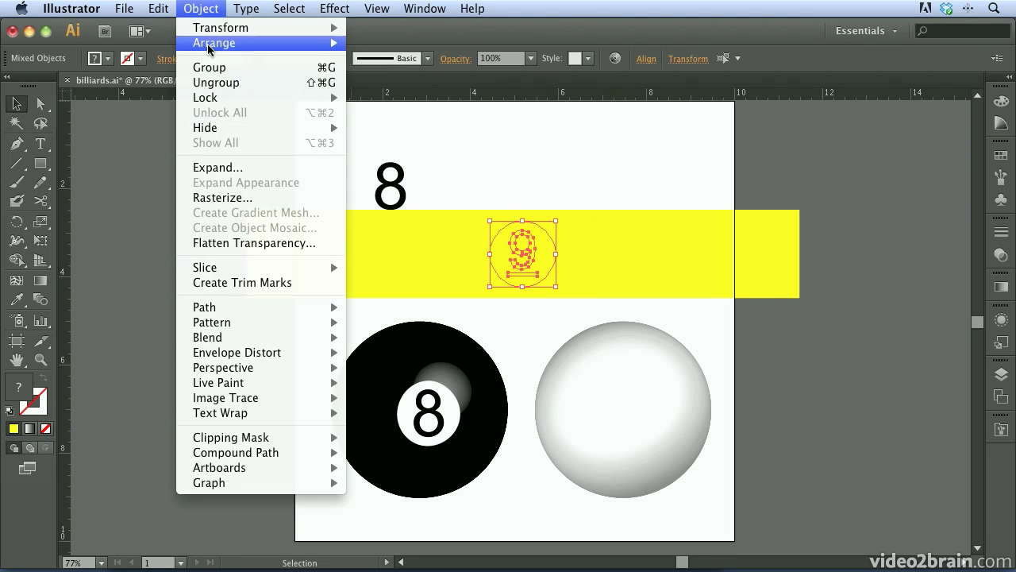
mouse_move(209, 44)
click(418, 42)
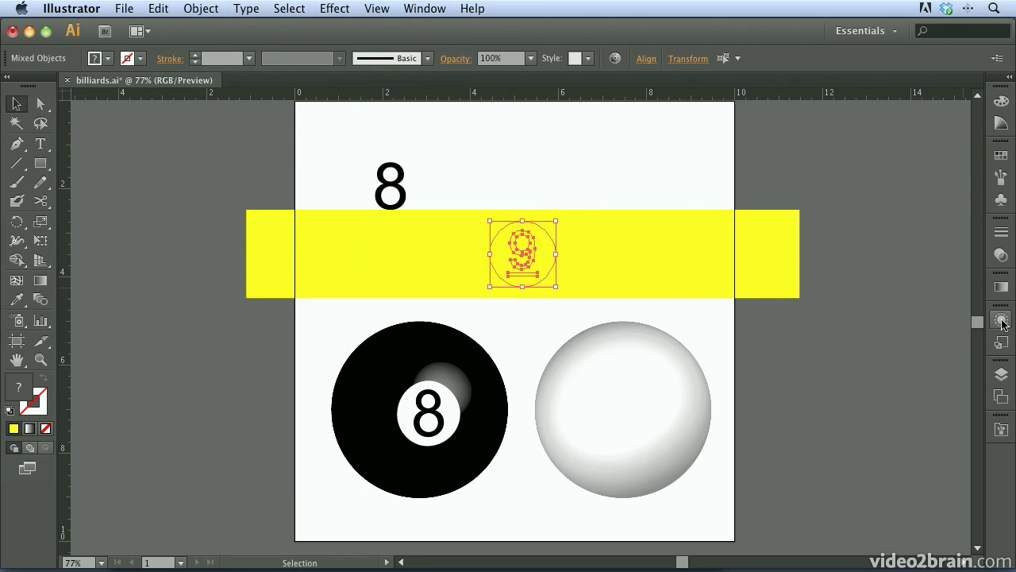
click(1001, 374)
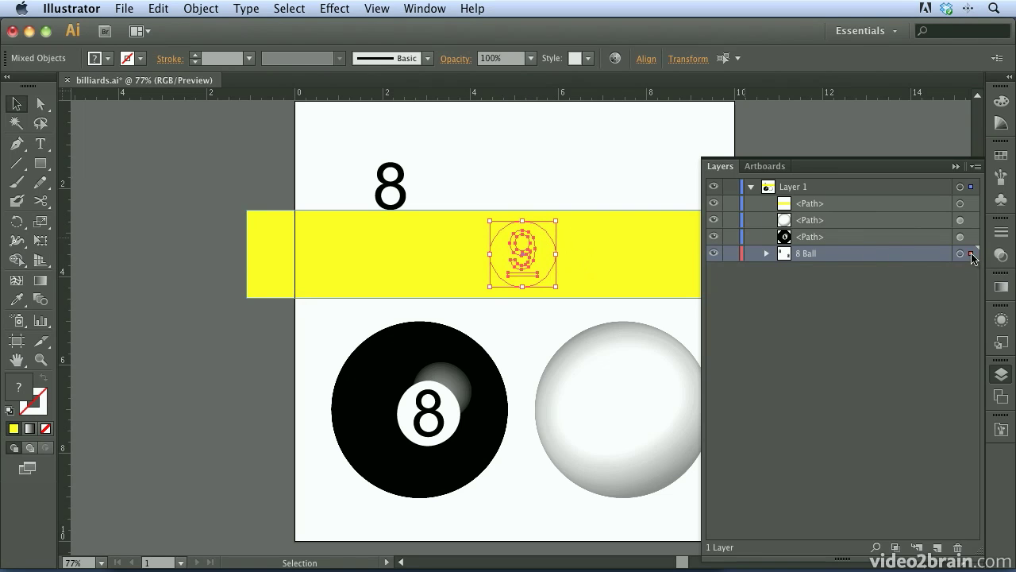
drag(972, 256, 972, 205)
Step: Horizontally centre the yellow band and the 9, aligning to the 9 circle
shift+click(377, 240)
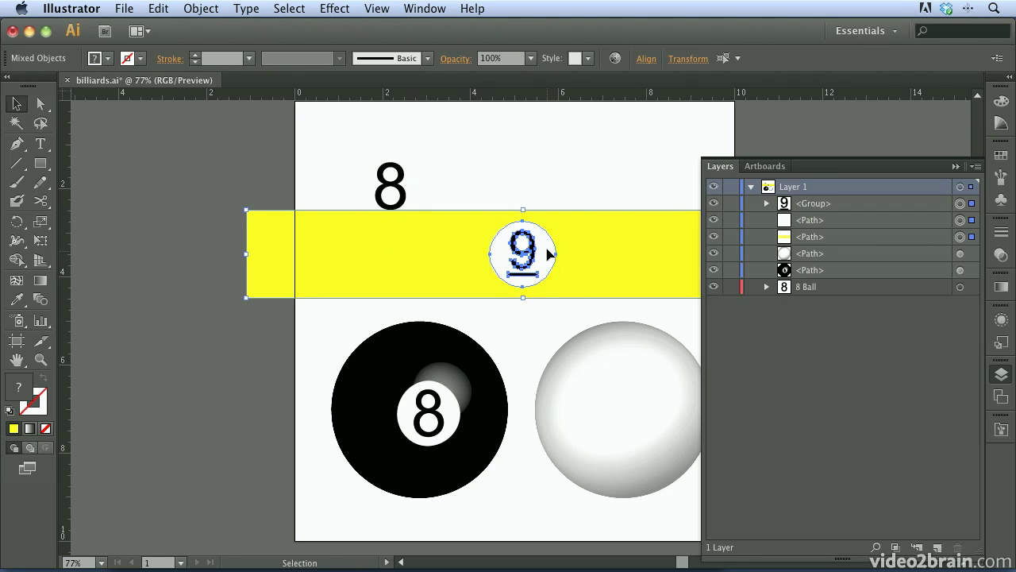
click(518, 256)
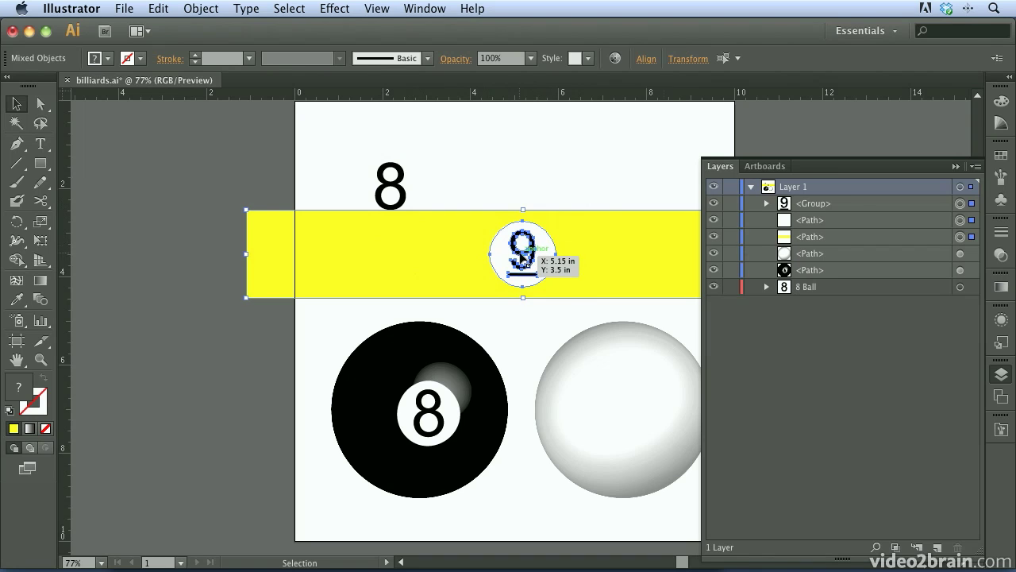
click(1002, 373)
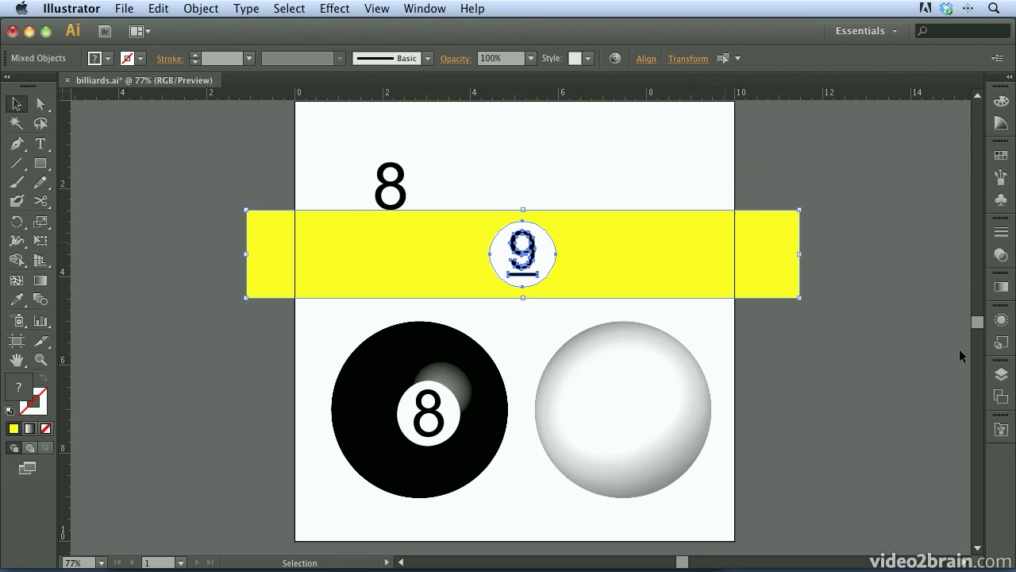
click(646, 59)
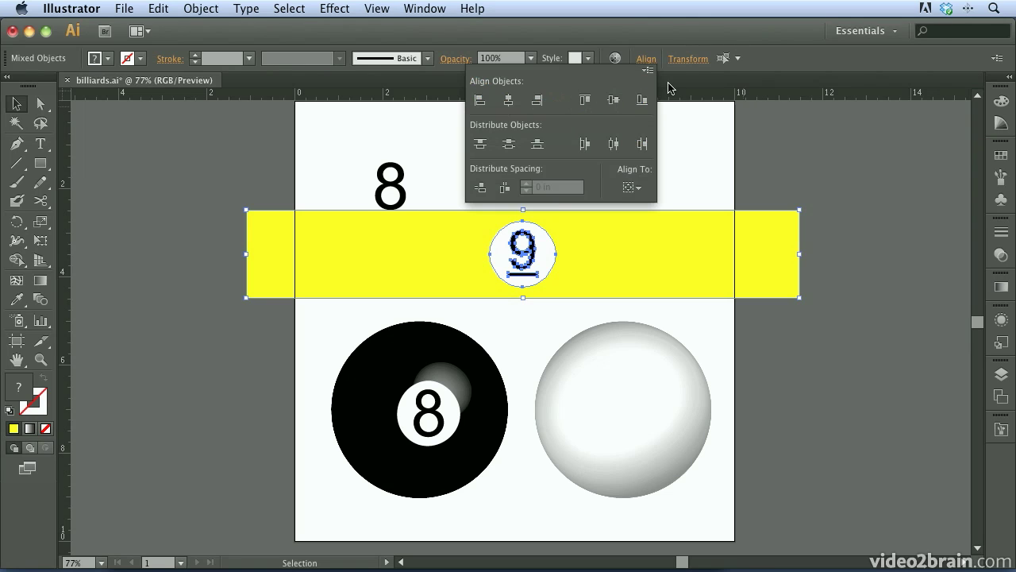
click(508, 101)
click(645, 60)
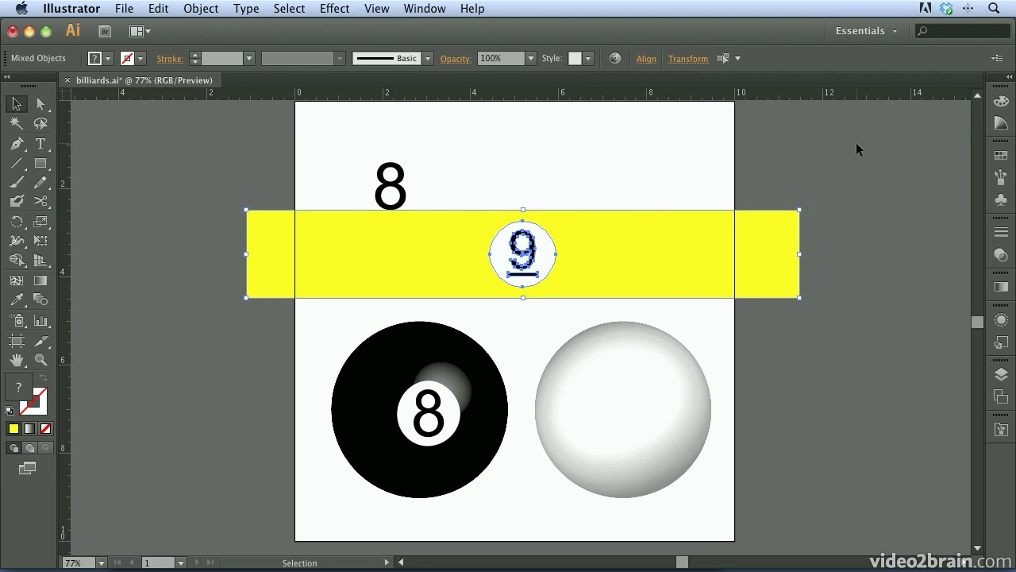
Step: Save the stripe and 9 as Graphic symbol '9 Ball New', then delete the artboard instance
click(1002, 200)
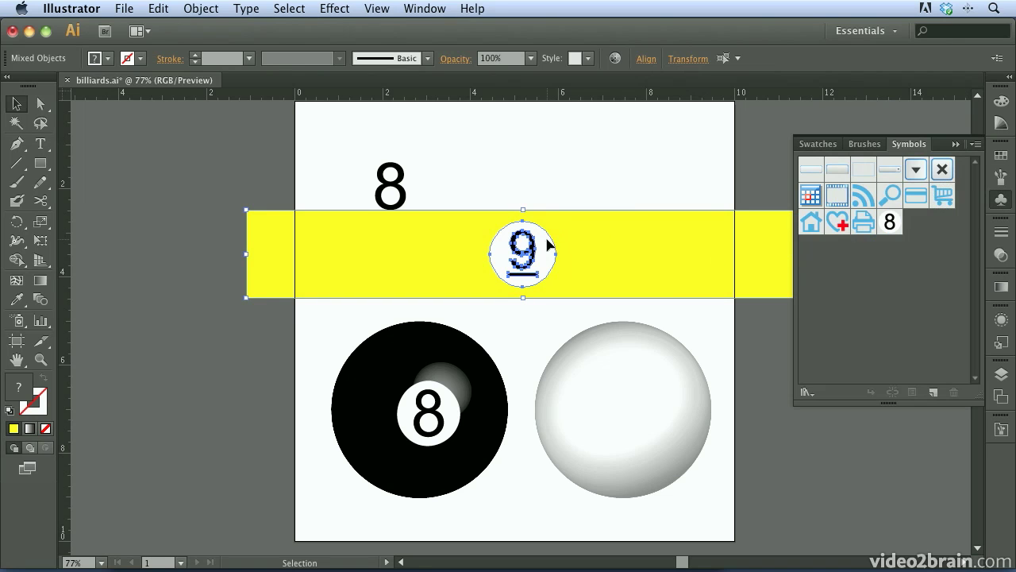
drag(548, 249, 869, 265)
text(9 Ball)
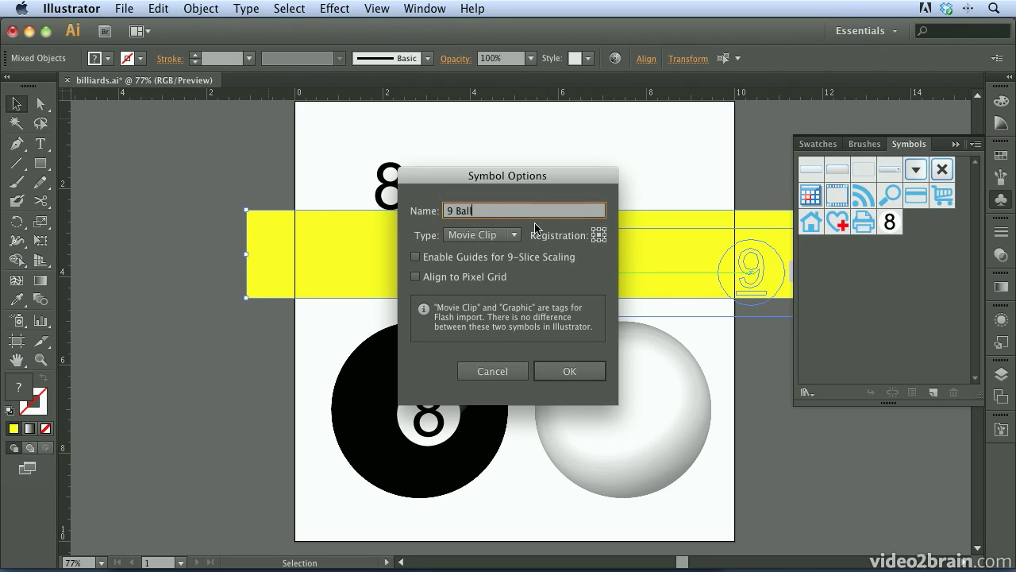
click(512, 235)
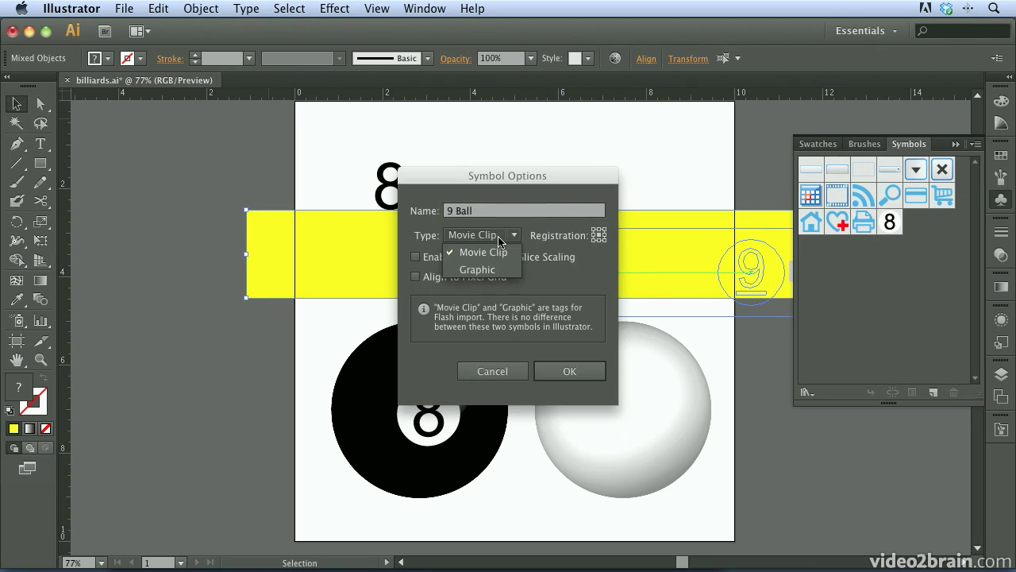
click(479, 268)
click(572, 371)
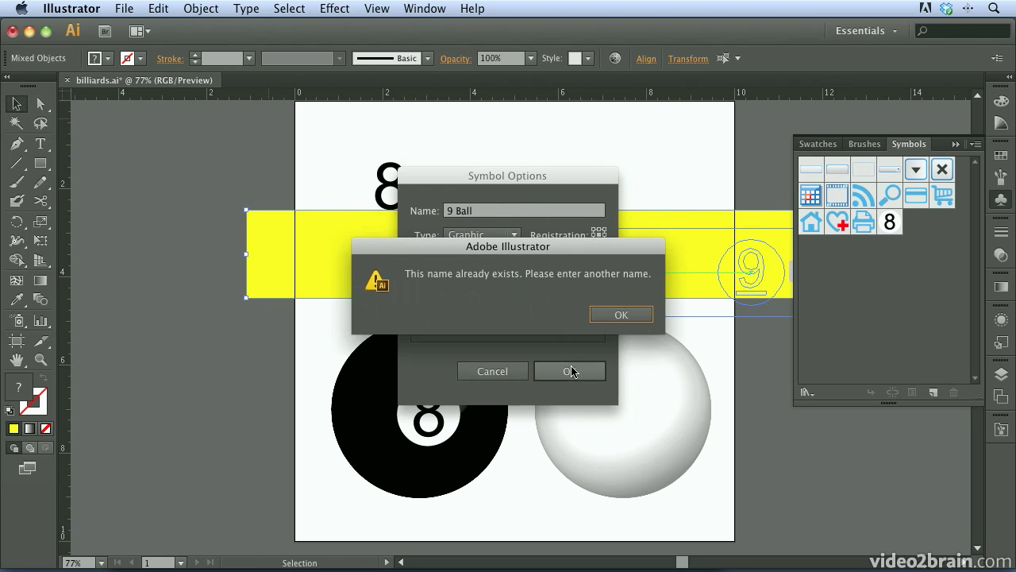
click(621, 314)
click(502, 211)
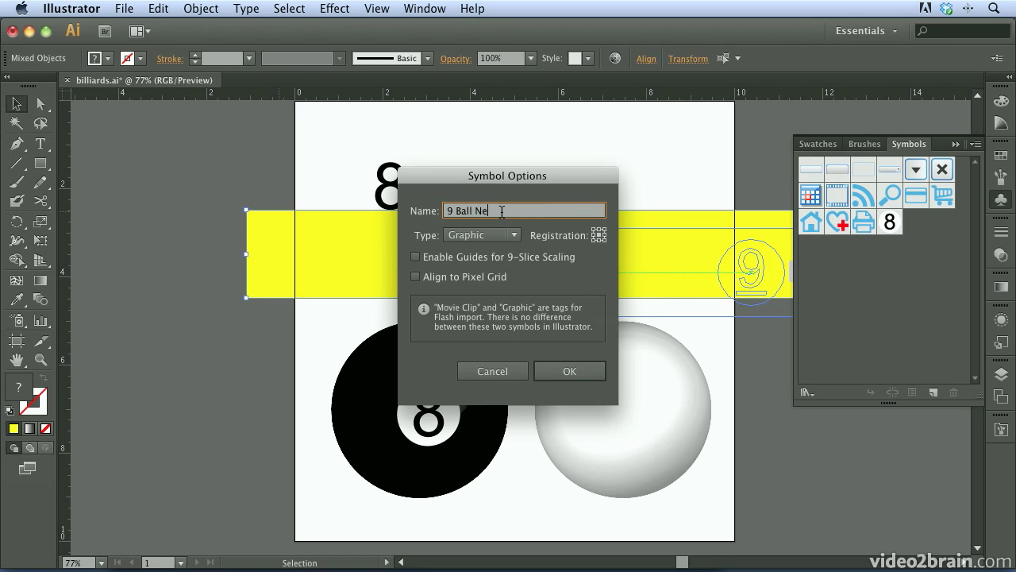
click(557, 371)
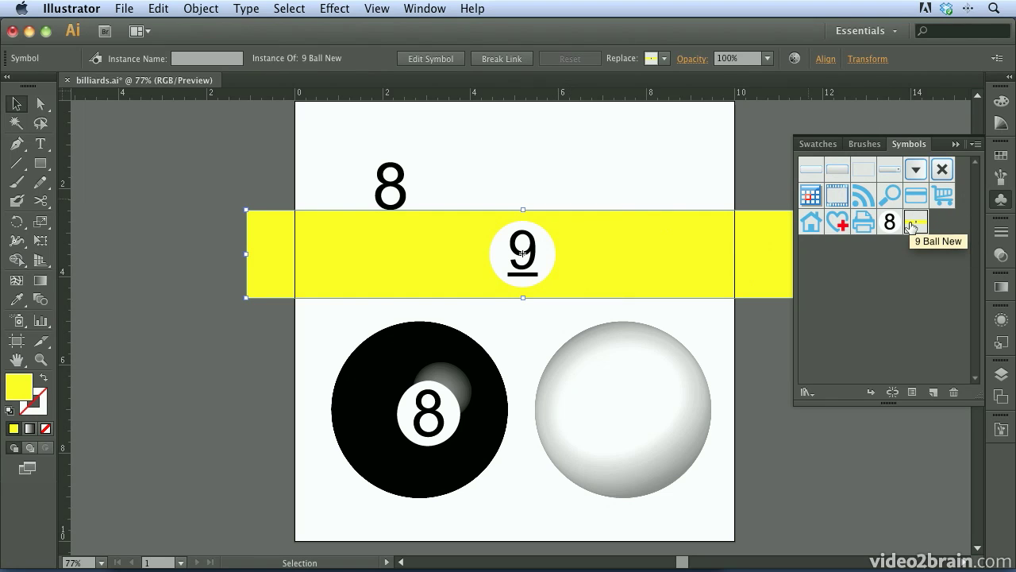
key(Delete)
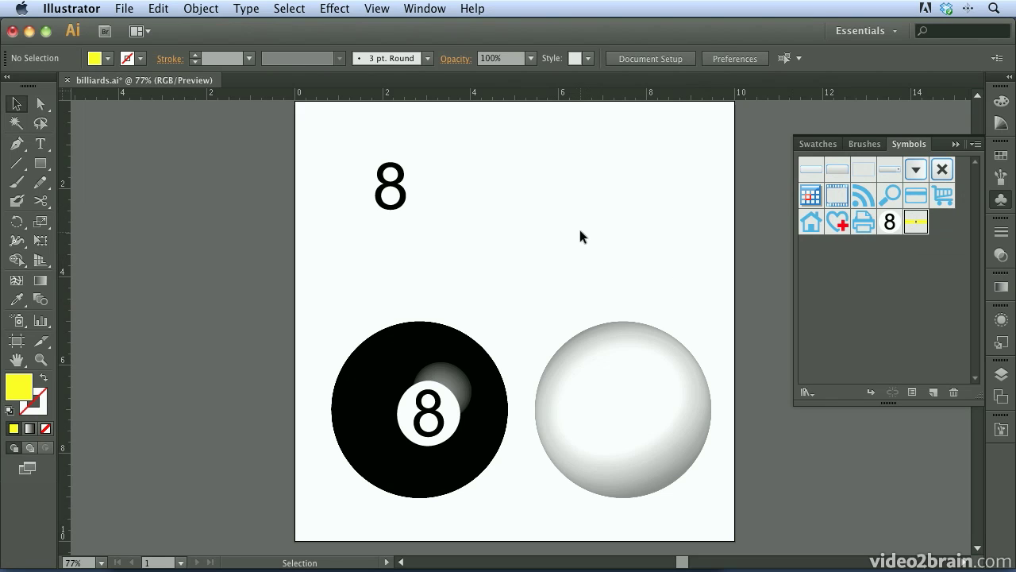
Step: Reopen the white ball's 3D Revolve and map the '9 Ball New' symbol onto the sphere
click(626, 423)
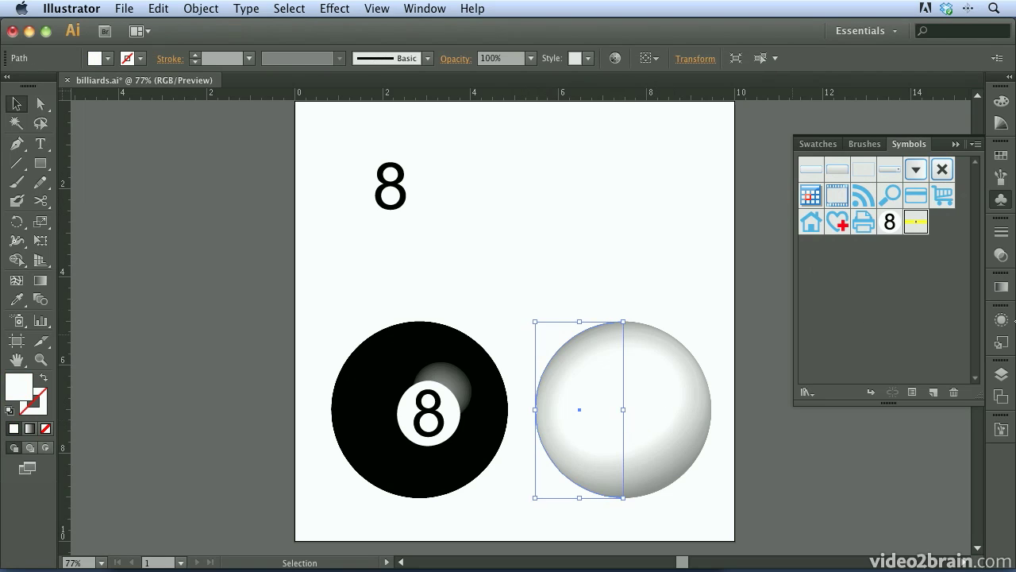
click(1001, 319)
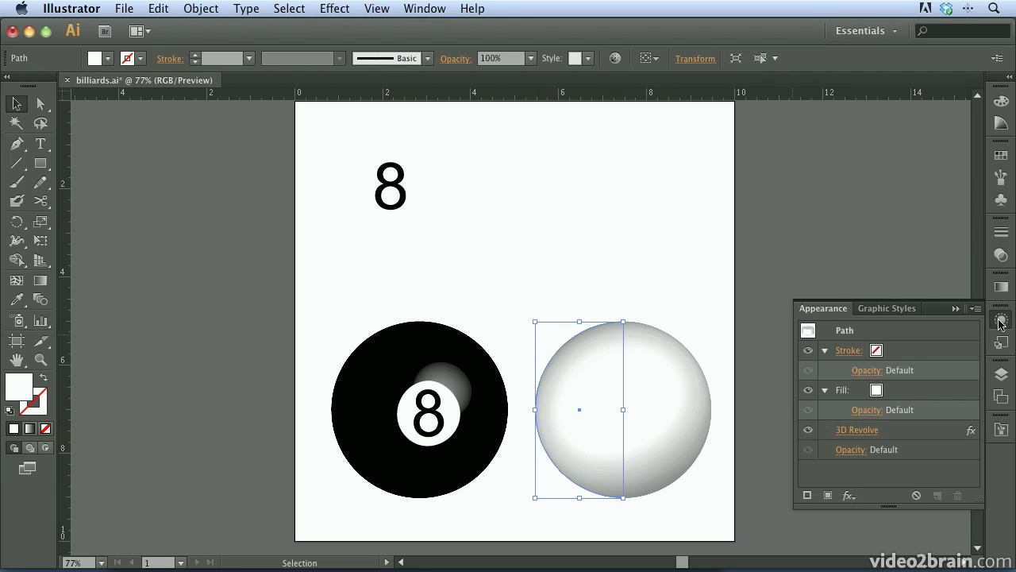
click(848, 433)
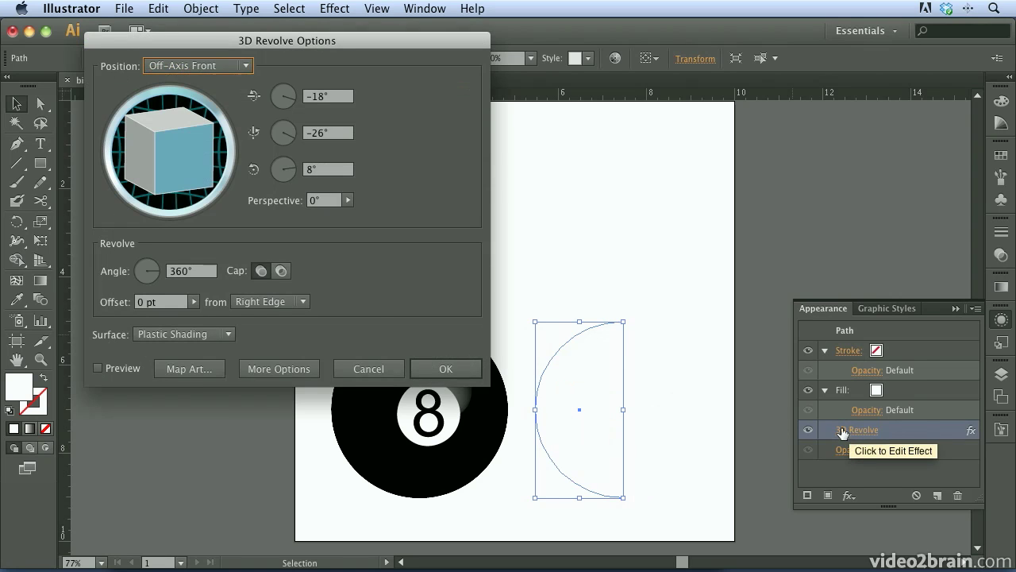
click(117, 370)
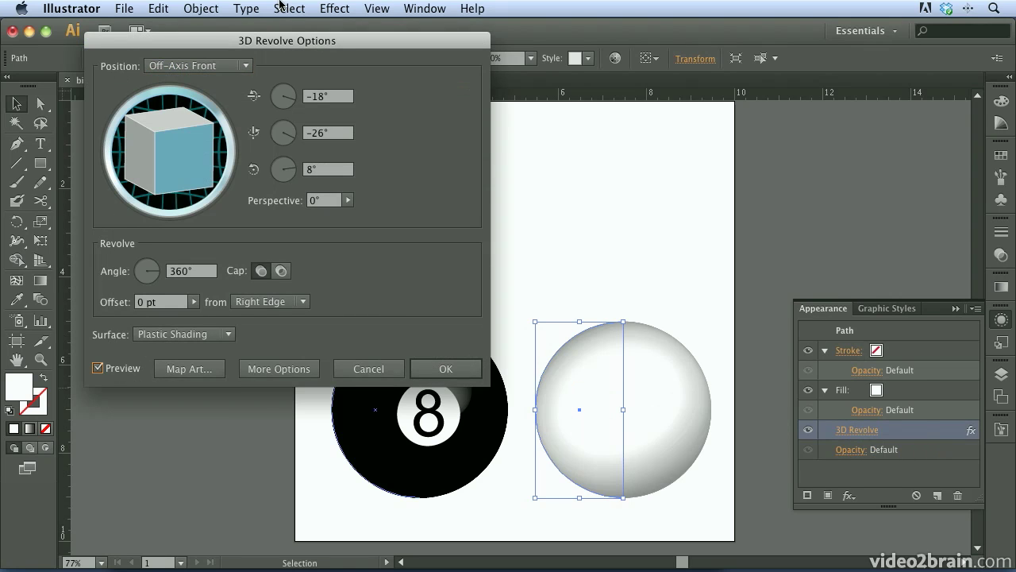
drag(273, 41, 257, 38)
click(183, 365)
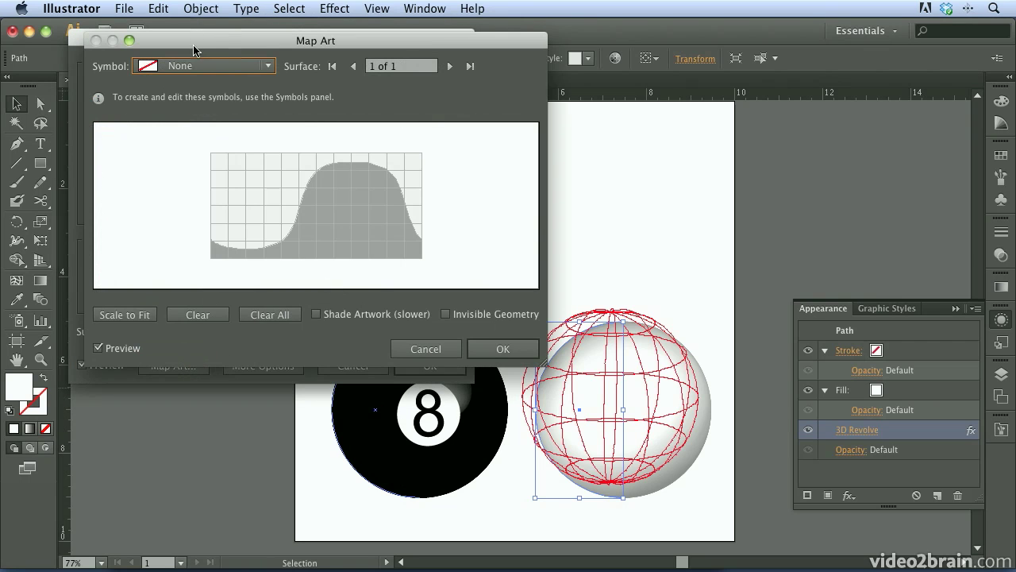
click(194, 67)
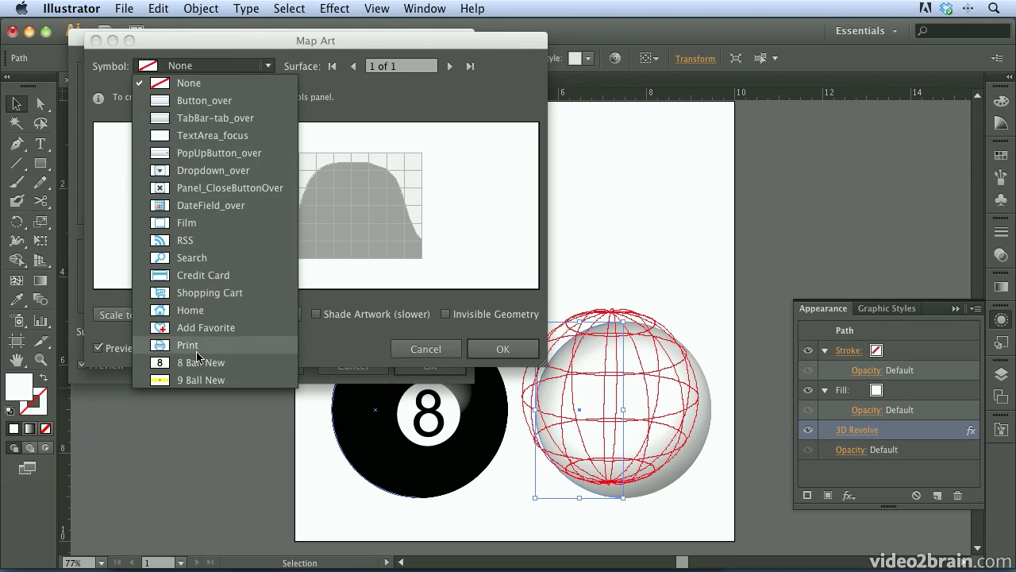
click(204, 380)
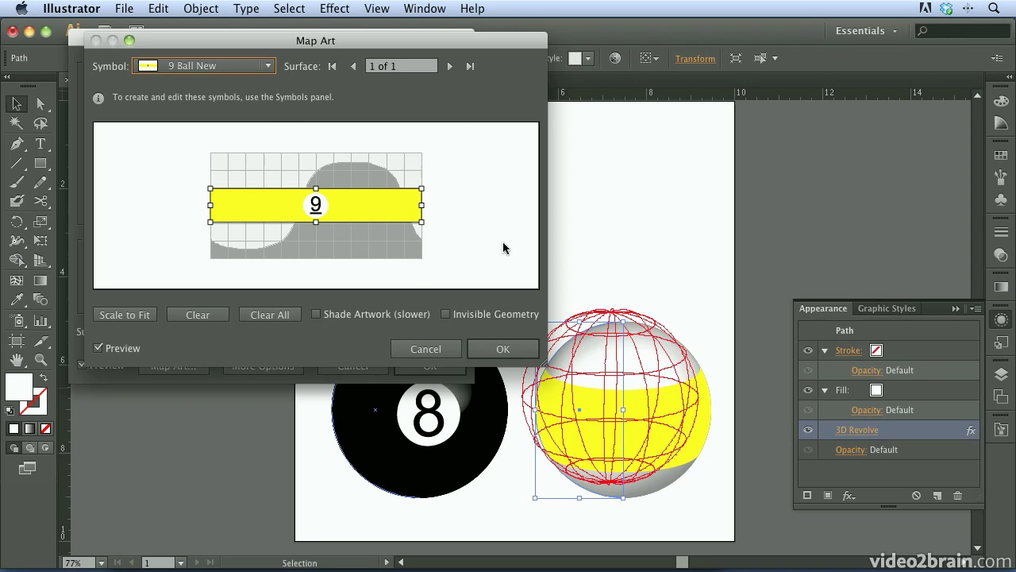
click(503, 350)
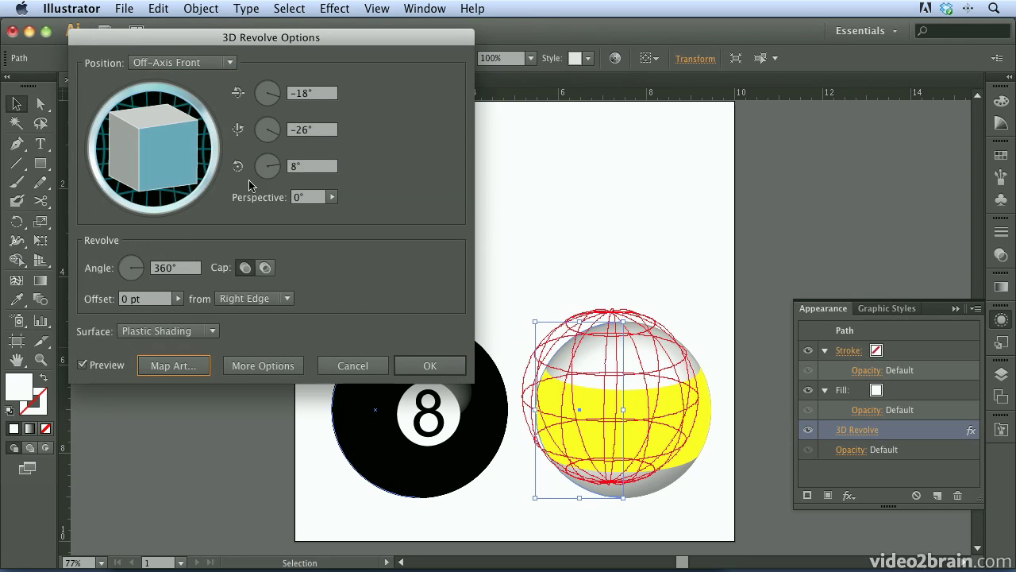
Step: Rotate the ball to about 13°, 89°, 3° so the 9 faces forward, then apply
mouse_move(175, 160)
mouse_down()
mouse_move(139, 150)
mouse_move(172, 148)
mouse_move(163, 155)
mouse_move(161, 145)
mouse_move(127, 141)
mouse_move(148, 159)
mouse_move(154, 145)
mouse_move(188, 151)
mouse_up()
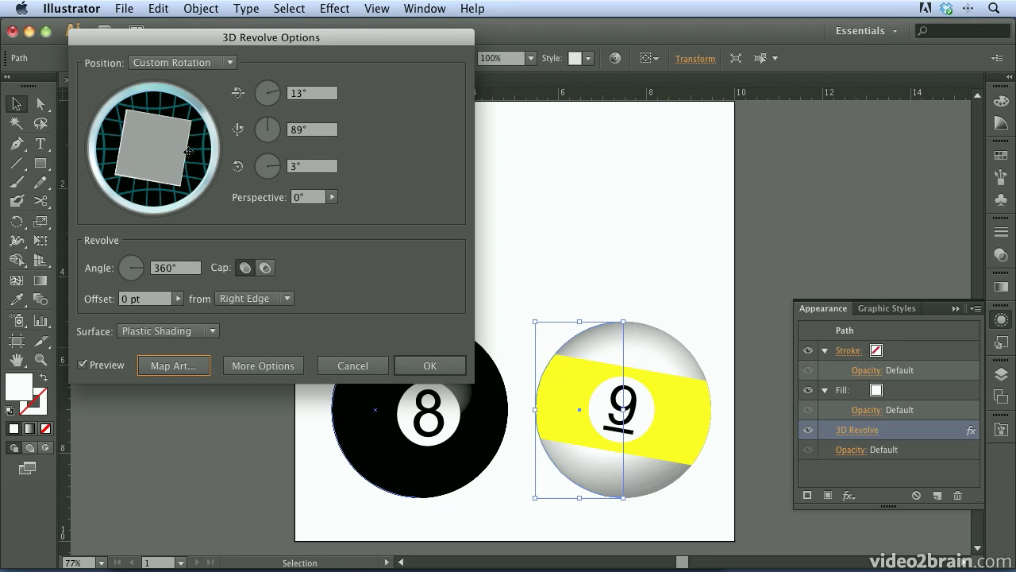
click(430, 365)
click(690, 273)
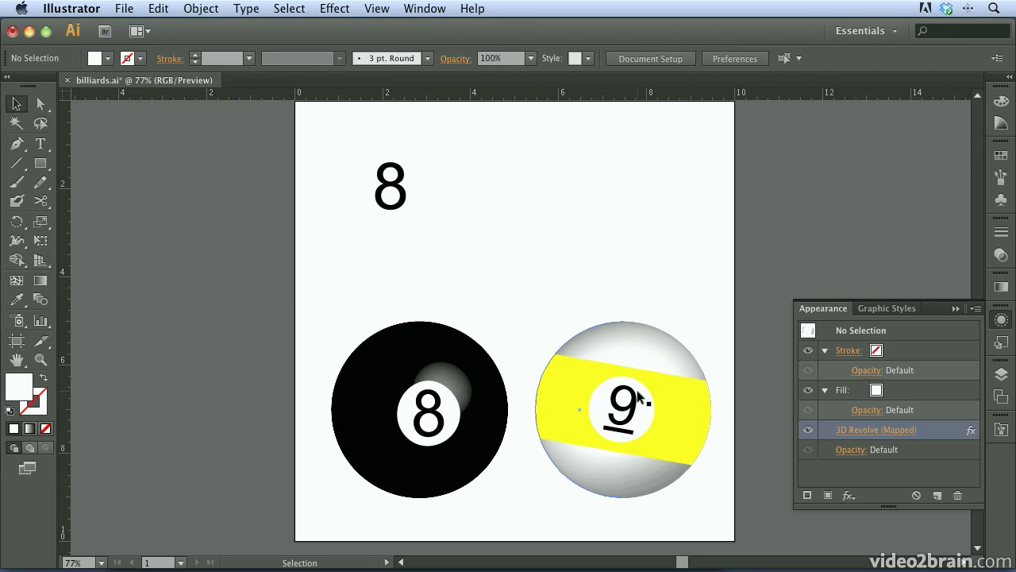
Step: Duplicate the 9 ball up near the top of the page beside the 8
drag(637, 392, 562, 203)
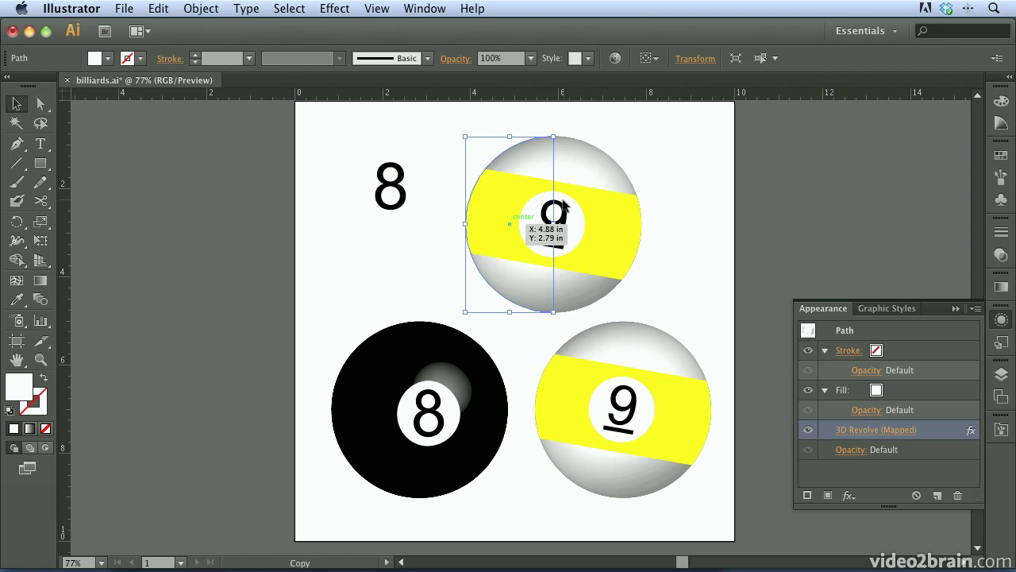
click(643, 229)
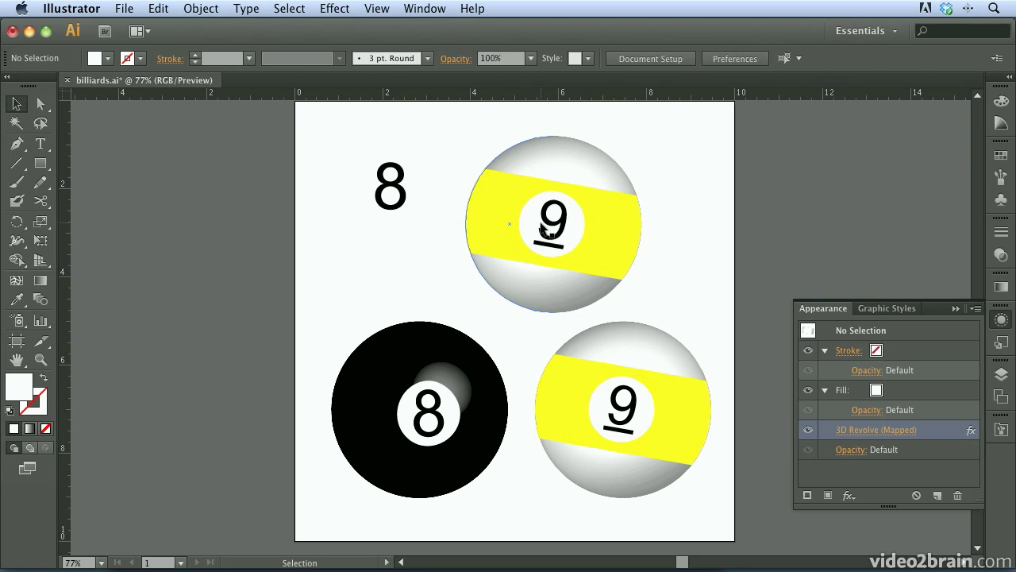